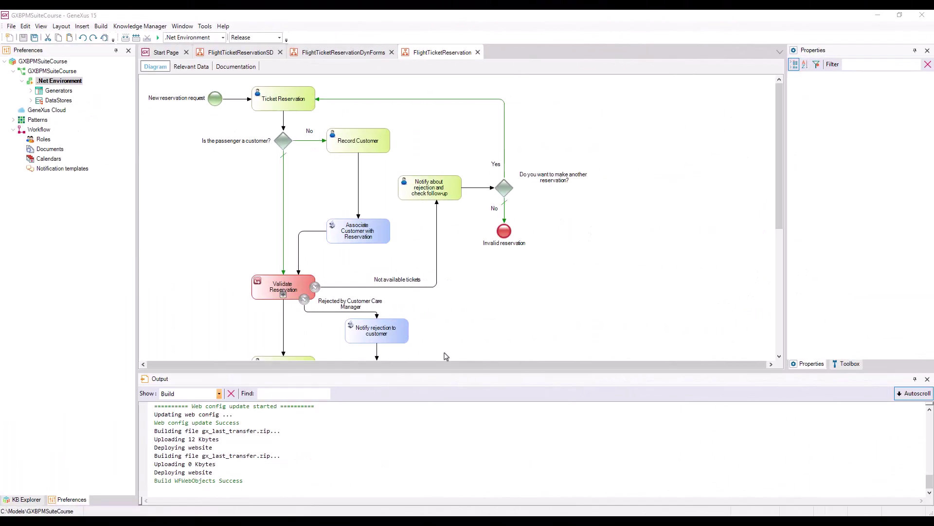
Step: Set the .Net Environment's workflow Execution mode to StandardClient and run the FlightTicketReservation process
{"action": "left_click", "coordinate": [74, 501]}
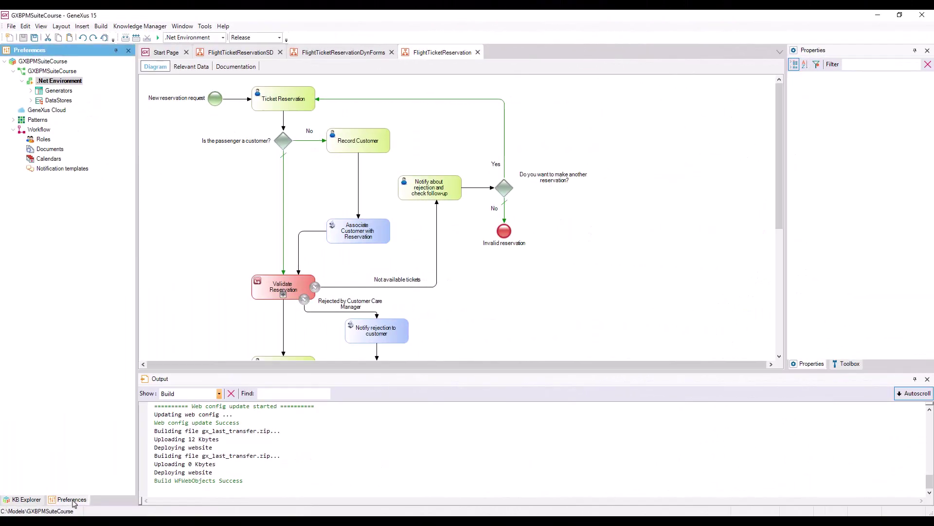
{"action": "left_click", "coordinate": [67, 82]}
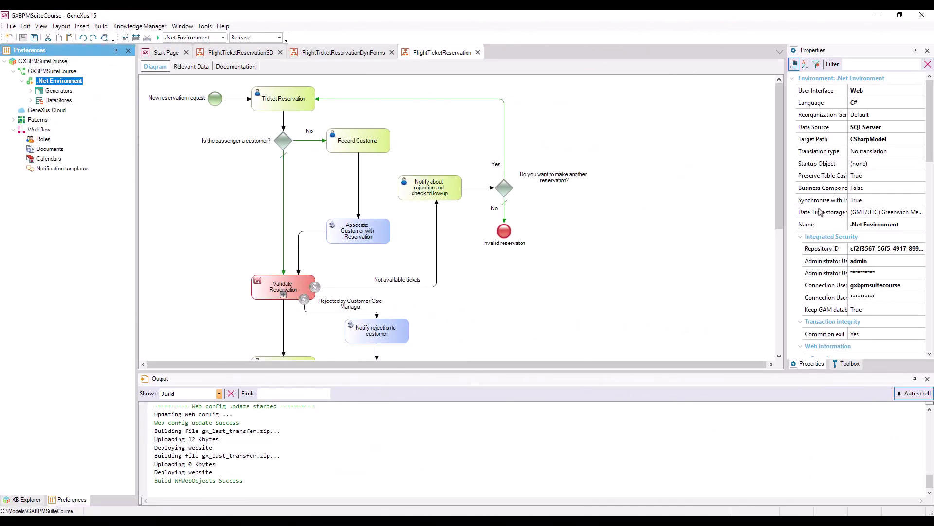
{"action": "left_click_drag", "start_coordinate": [930, 145], "coordinate": [931, 305]}
{"action": "left_click", "coordinate": [923, 321]}
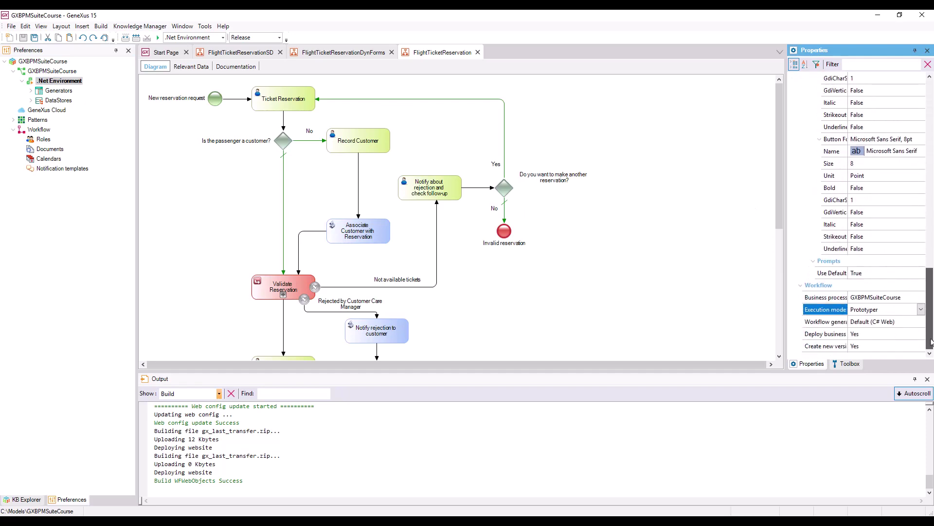
{"action": "left_click", "coordinate": [922, 310]}
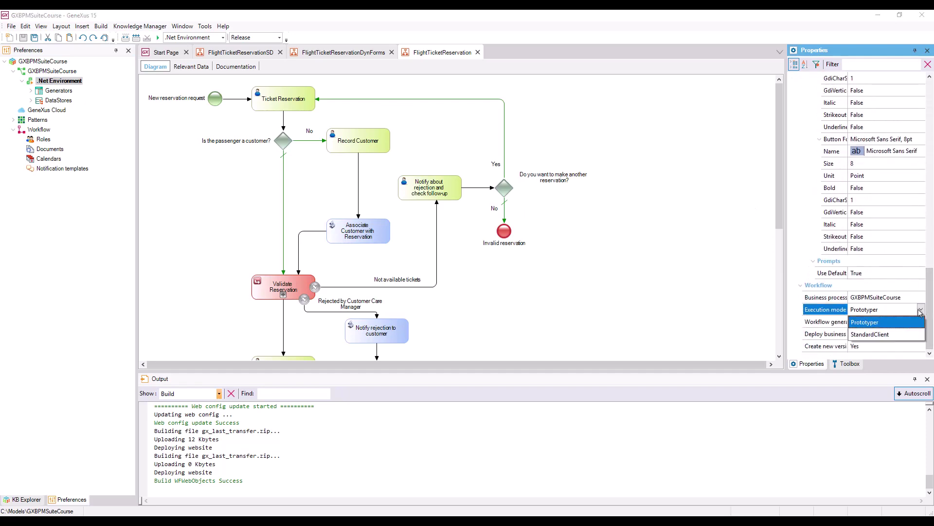
{"action": "left_click", "coordinate": [887, 337]}
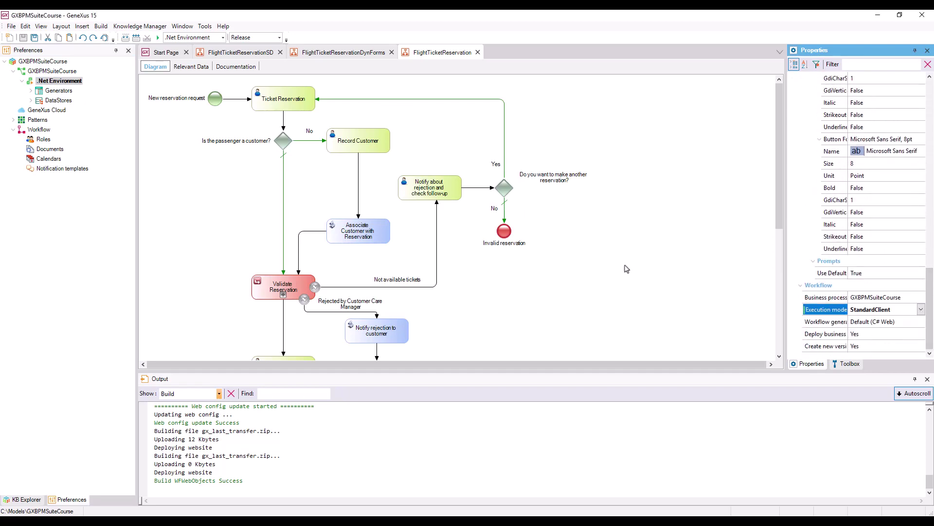
{"action": "right_click", "coordinate": [443, 55]}
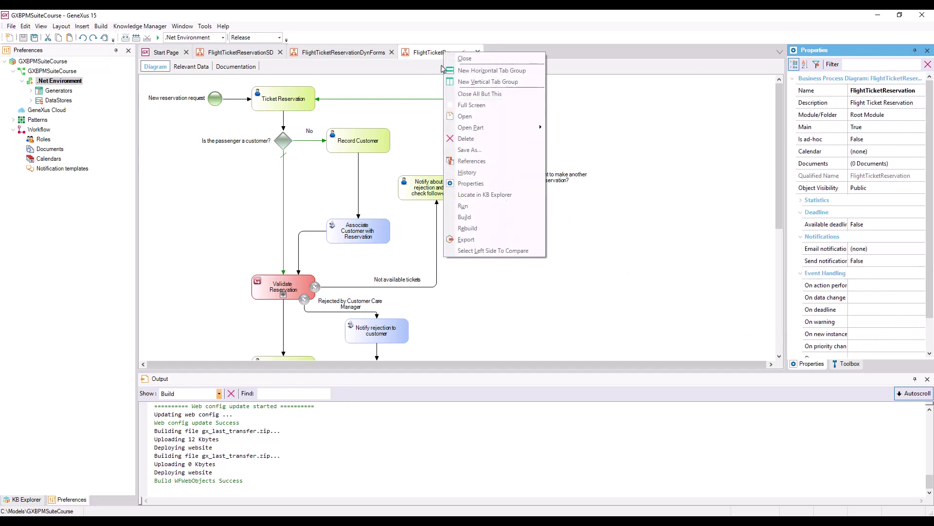
{"action": "left_click", "coordinate": [474, 208]}
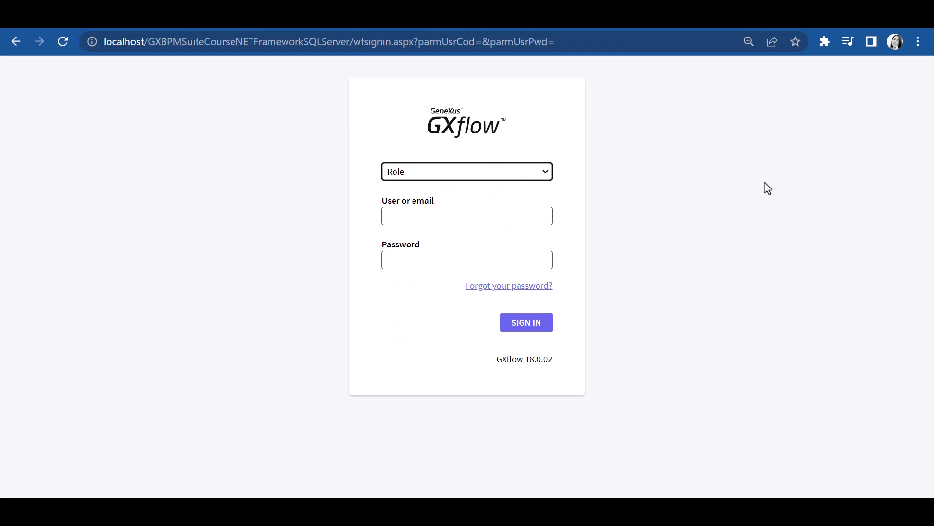
Step: Sign in to GXflow with the substitute user's credentials, check the empty inbox, and begin a new process
{"action": "left_click", "coordinate": [487, 214]}
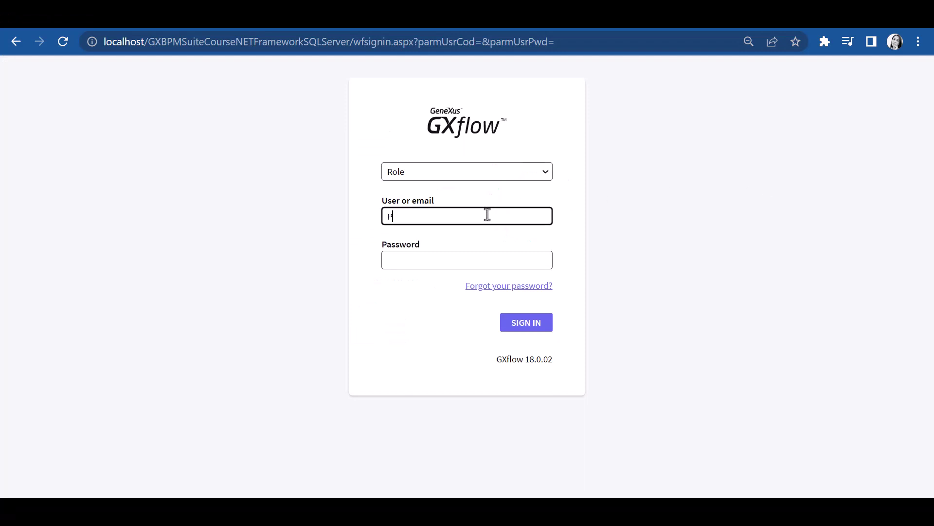
{"action": "key", "text": "Tab"}
{"action": "type", "text": "123"}
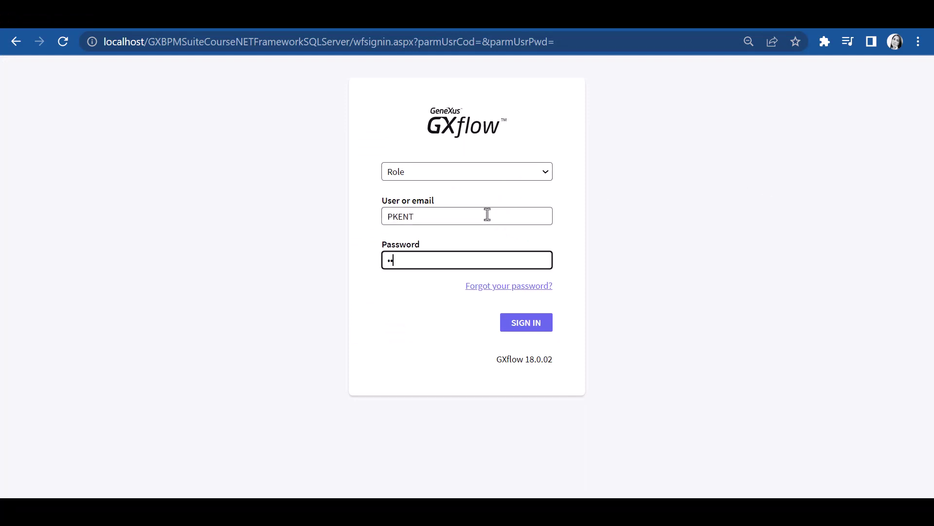
{"action": "type", "text": "456"}
{"action": "left_click", "coordinate": [526, 324]}
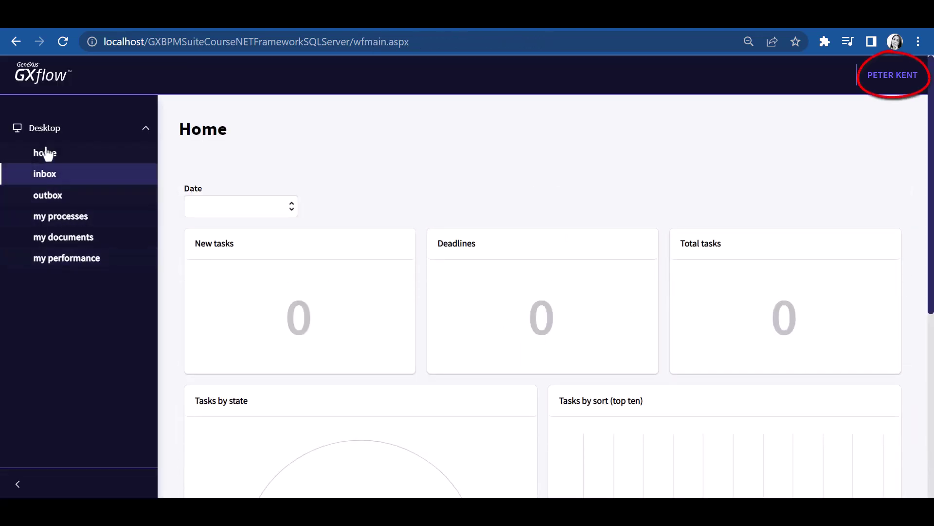
{"action": "left_click", "coordinate": [53, 181]}
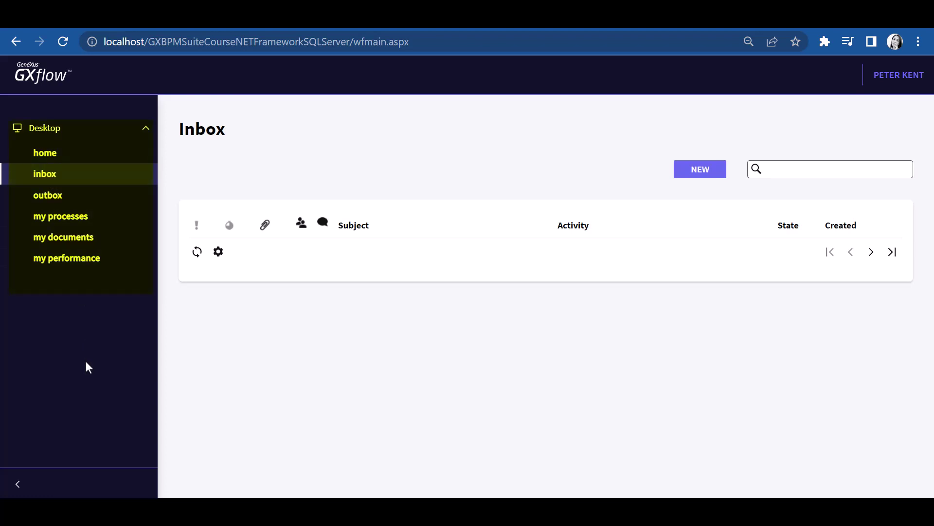
{"action": "left_click", "coordinate": [699, 170]}
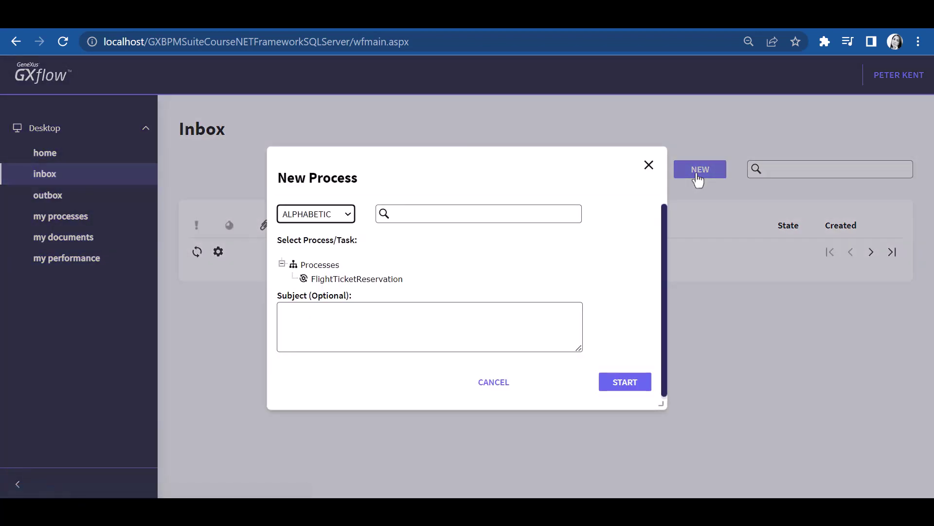
Step: Start a FlightTicketReservation instance and open the resulting Ticket Reservation task
{"action": "left_click", "coordinate": [374, 281]}
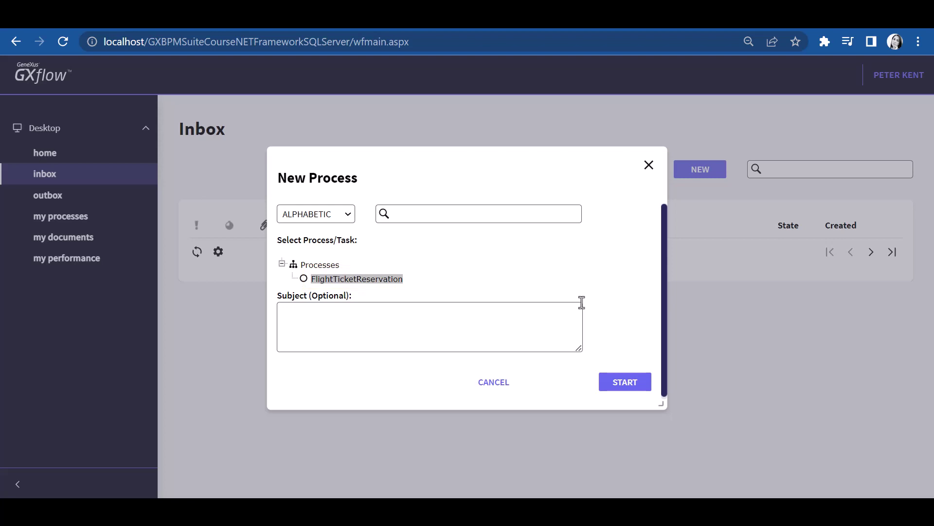
{"action": "left_click", "coordinate": [615, 382]}
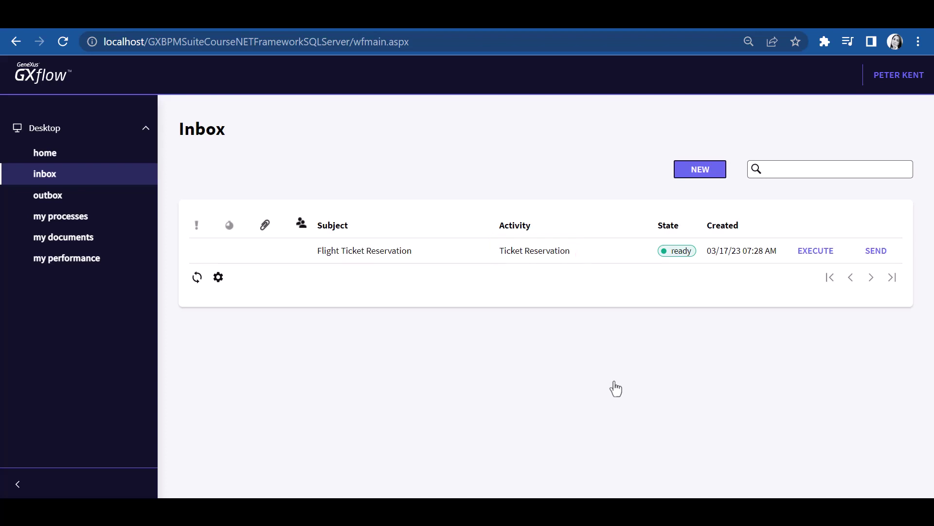
{"action": "left_click", "coordinate": [822, 257]}
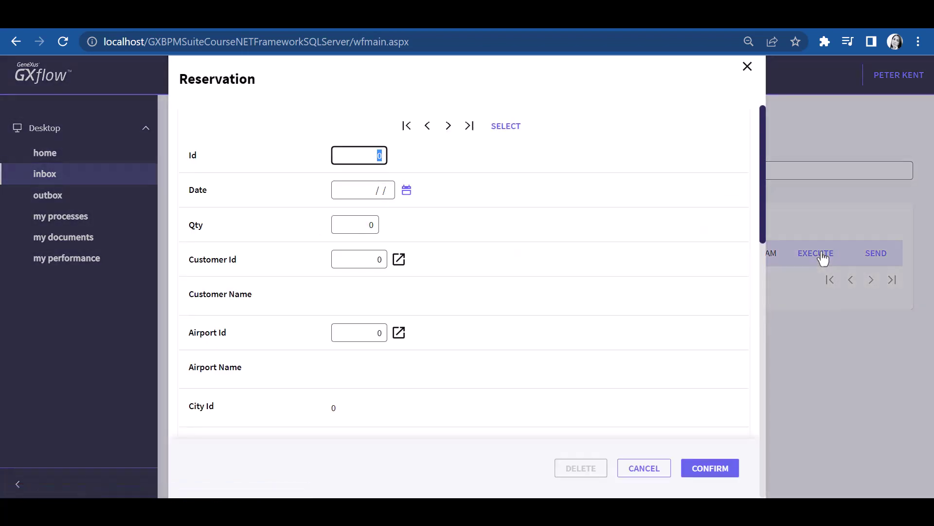
Step: Set the reservation date to 03/17/23 and the ticket quantity to 1
{"action": "key", "text": "Tab"}
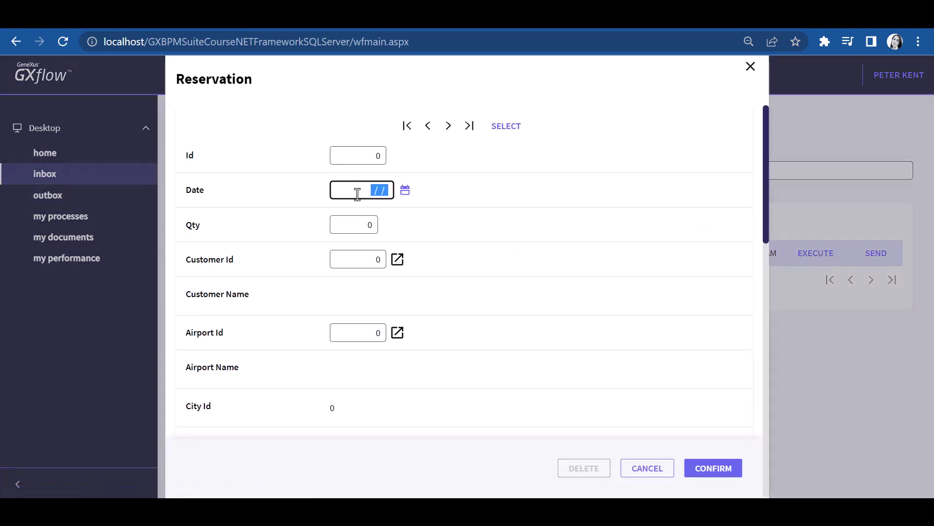
{"action": "left_click", "coordinate": [406, 193]}
{"action": "left_click", "coordinate": [432, 291]}
{"action": "key", "text": "Tab"}
{"action": "type", "text": "1"}
Step: Enter Customer Id 1, departure airport 1 (Carrasco) and arrival airport 2 (Guarulhos), then confirm and close
{"action": "key", "text": "Tab"}
{"action": "type", "text": "1"}
{"action": "key", "text": "Tab"}
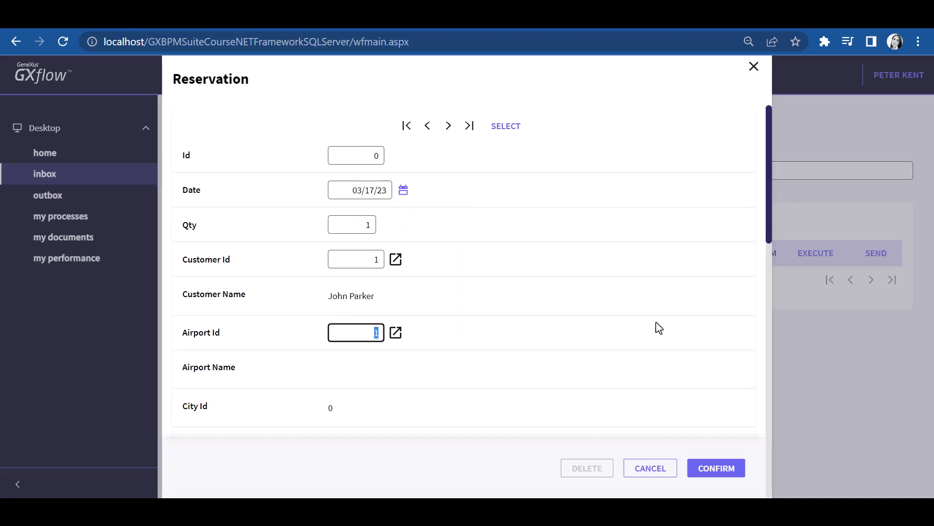
{"action": "type", "text": "1"}
{"action": "key", "text": "Tab"}
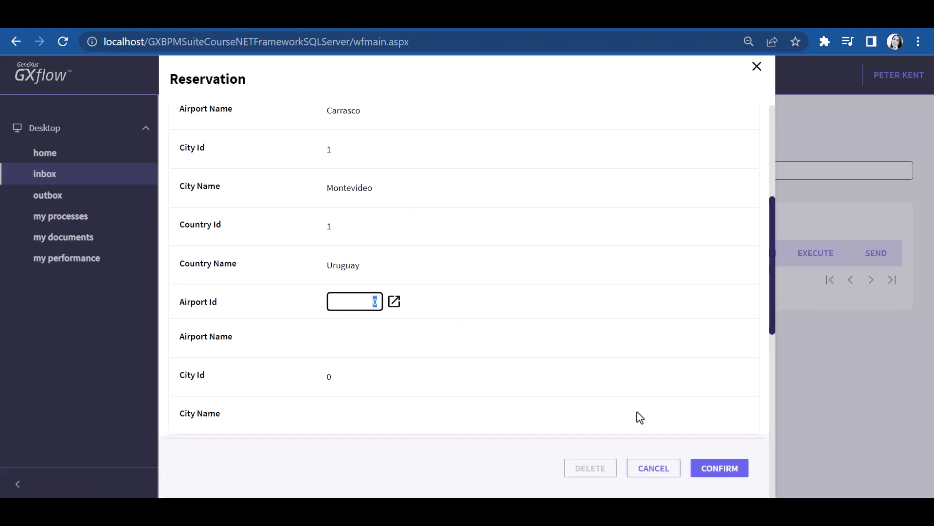
{"action": "type", "text": "2"}
{"action": "key", "text": "Tab"}
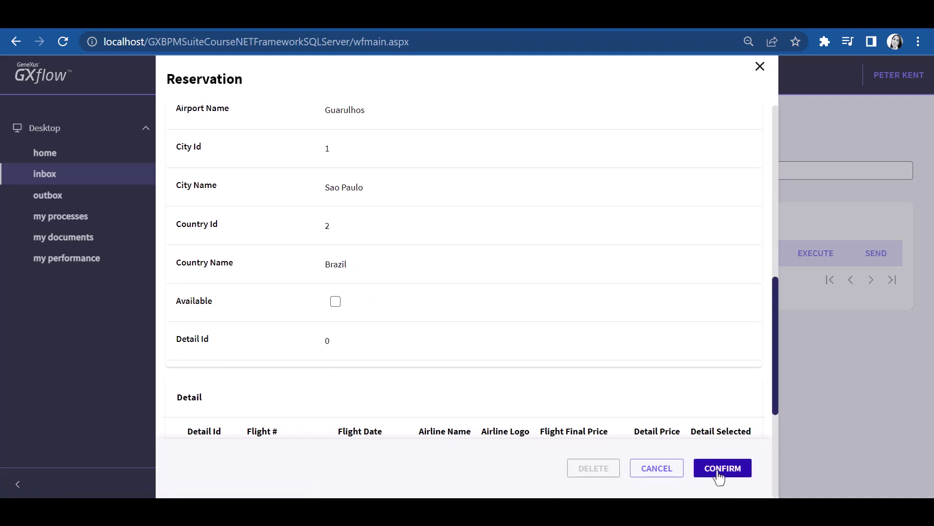
{"action": "left_click", "coordinate": [719, 470]}
{"action": "left_click", "coordinate": [763, 67]}
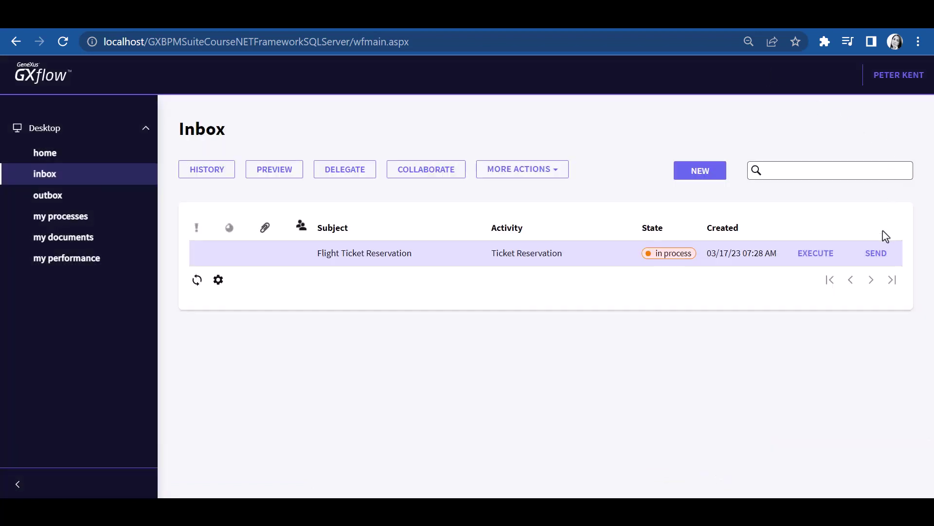
Step: Send the reservation task on, then choose a flight in the first Contact airlines task and send it
{"action": "left_click", "coordinate": [877, 254]}
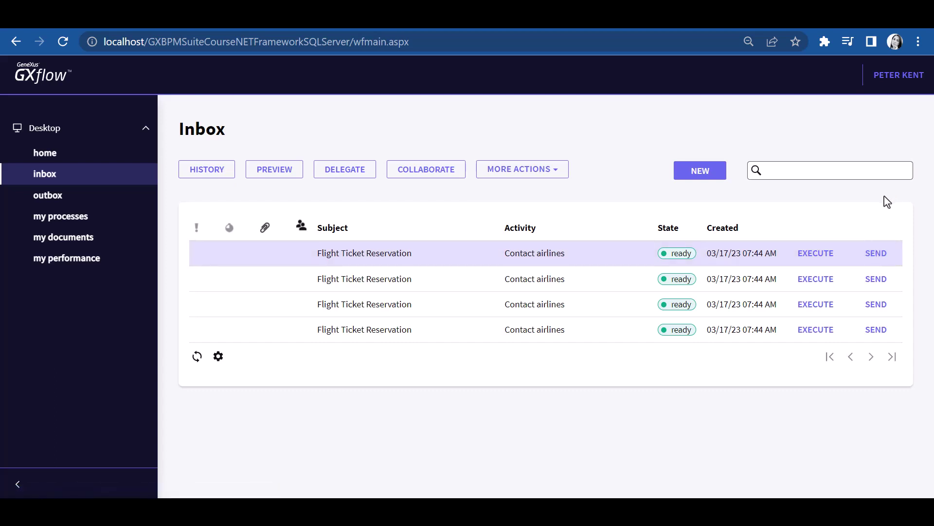
{"action": "left_click", "coordinate": [810, 260]}
{"action": "scroll", "coordinate": [436, 215], "scroll_direction": "down", "scroll_amount": 3}
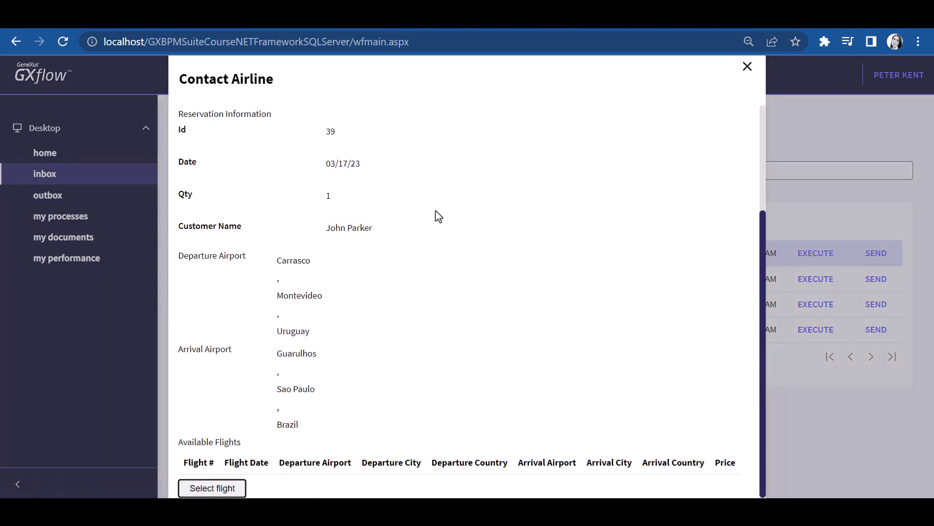
{"action": "left_click", "coordinate": [214, 486]}
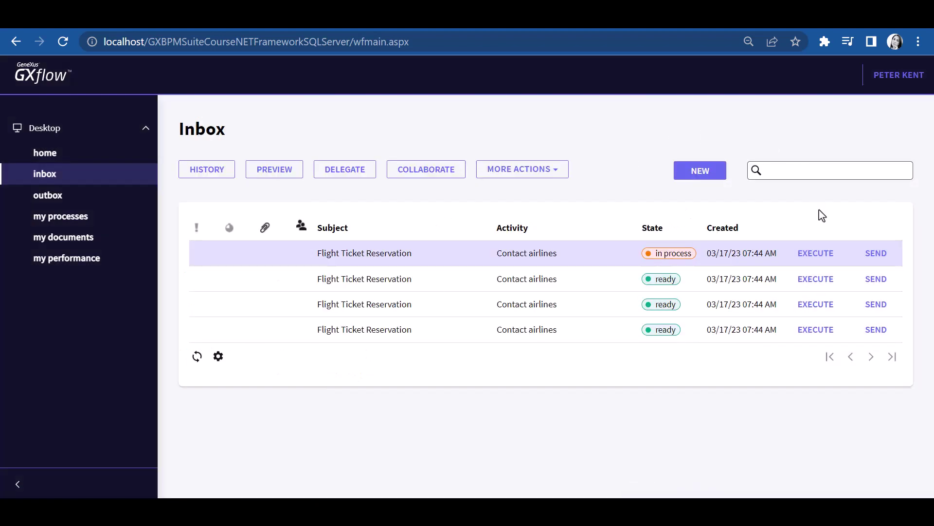
{"action": "left_click", "coordinate": [873, 254]}
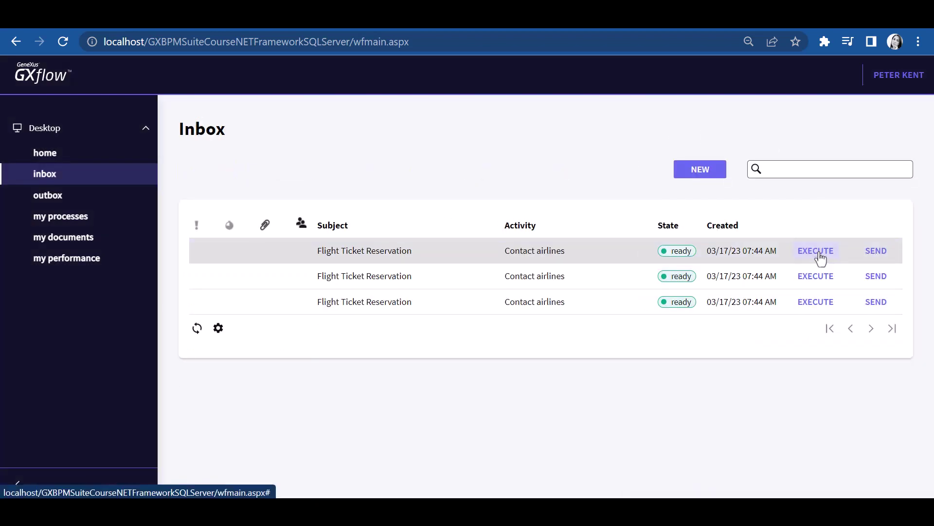
Step: Review the next Contact airlines task and send it on
{"action": "left_click", "coordinate": [796, 255]}
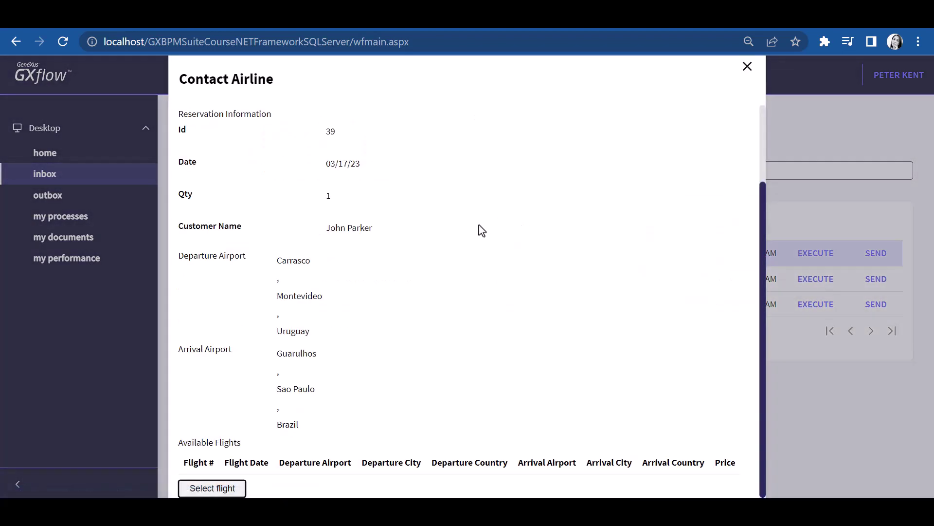
{"action": "left_click", "coordinate": [749, 68]}
{"action": "left_click", "coordinate": [878, 254]}
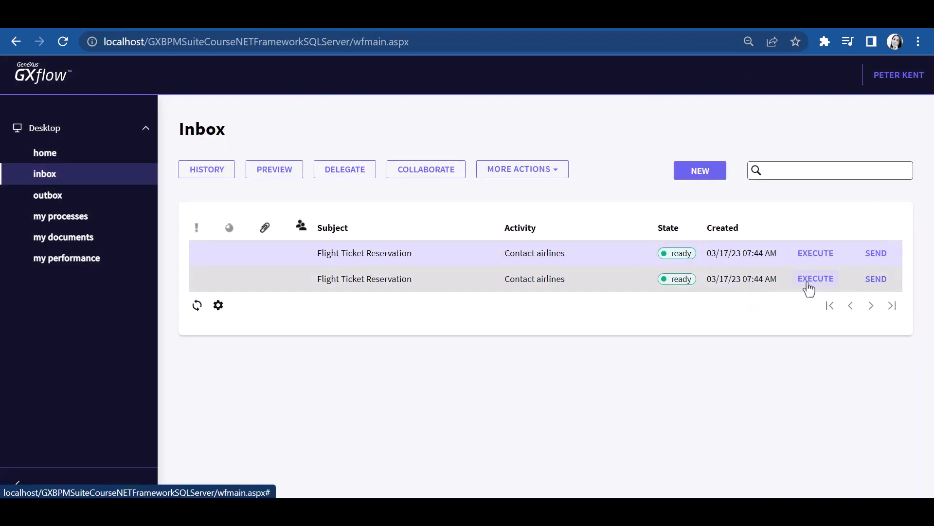
Step: Review the remaining Contact airlines tasks, sending one and leaving the last in process
{"action": "left_click", "coordinate": [808, 261]}
{"action": "scroll", "coordinate": [766, 258], "scroll_direction": "down", "scroll_amount": 2}
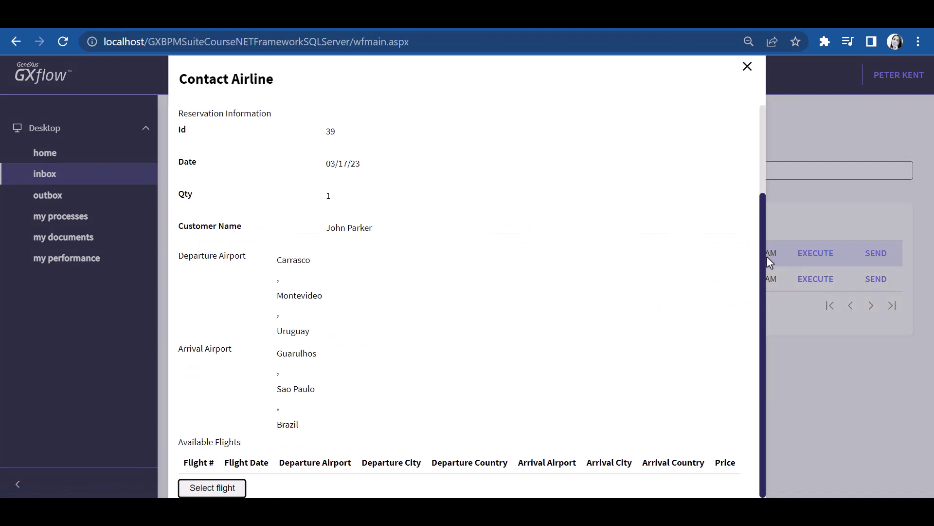
{"action": "left_click", "coordinate": [748, 67]}
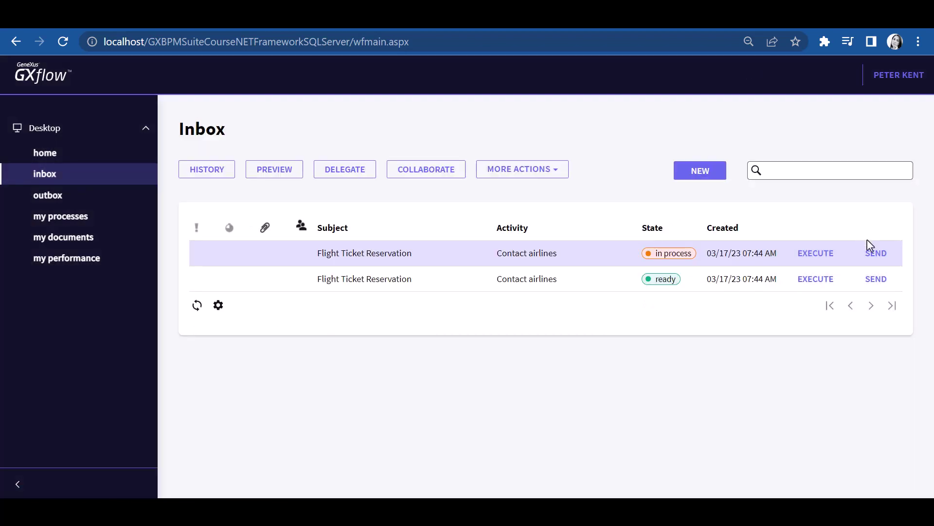
{"action": "left_click", "coordinate": [874, 256]}
{"action": "left_click", "coordinate": [801, 258]}
{"action": "scroll", "coordinate": [760, 228], "scroll_direction": "down", "scroll_amount": 2}
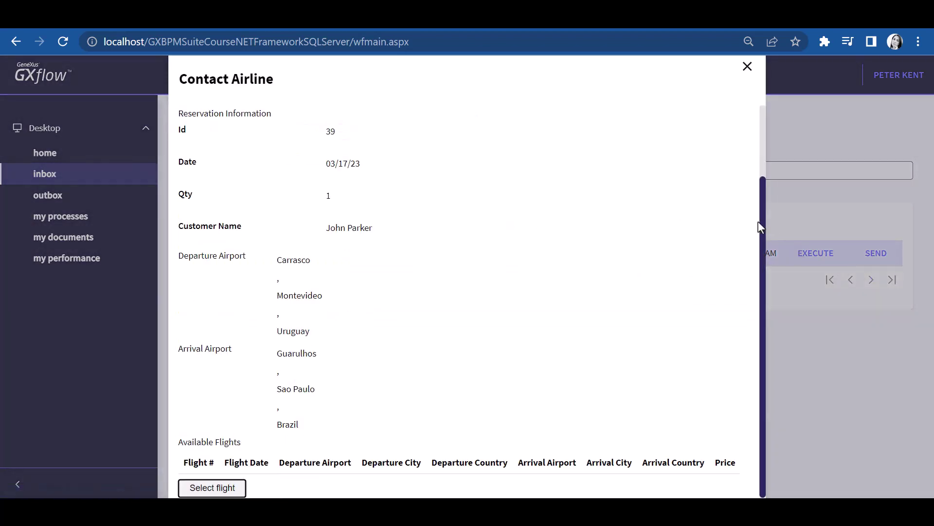
{"action": "left_click", "coordinate": [748, 67]}
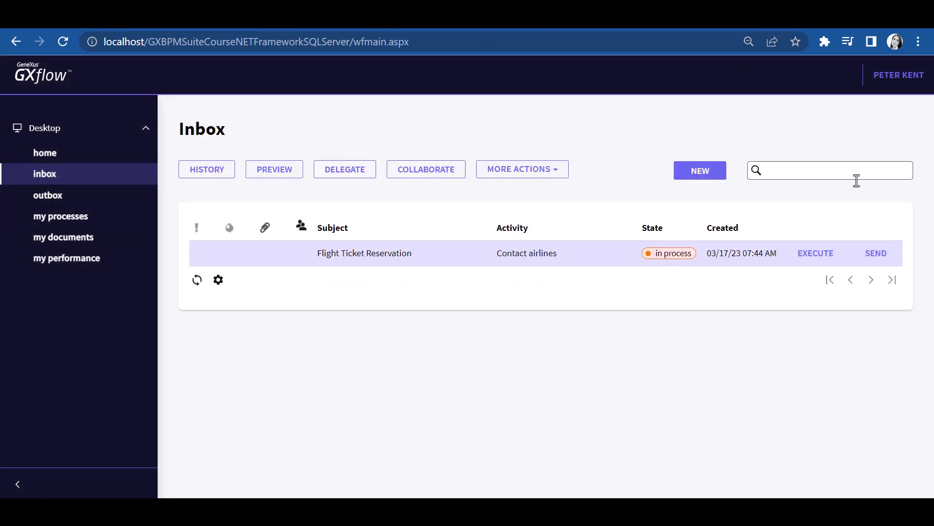
Step: Send the last Contact airlines task and create a new task document, entering the visa document's name
{"action": "left_click", "coordinate": [876, 254]}
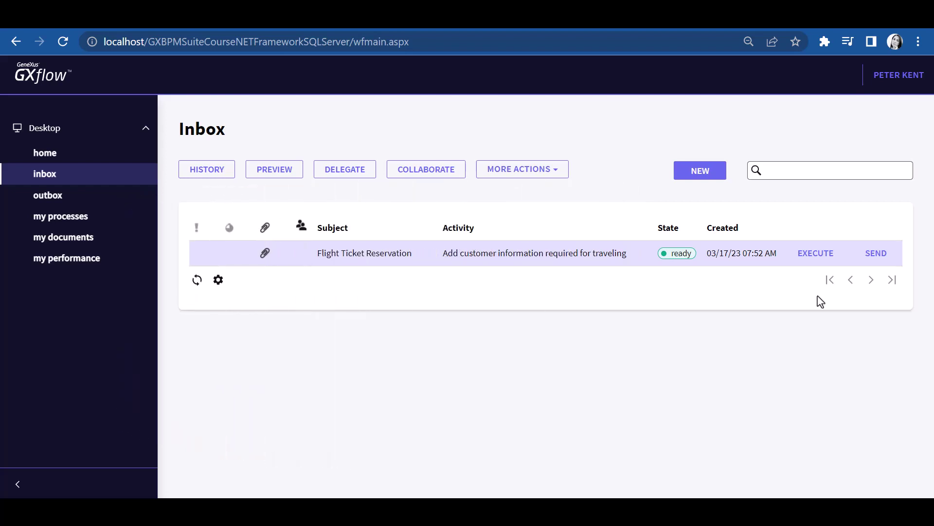
{"action": "left_click", "coordinate": [812, 260]}
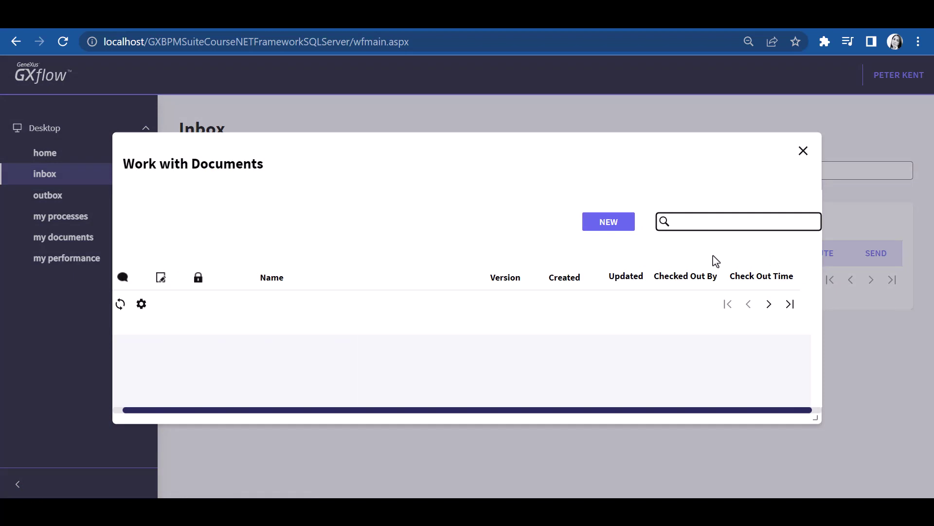
{"action": "left_click", "coordinate": [628, 222]}
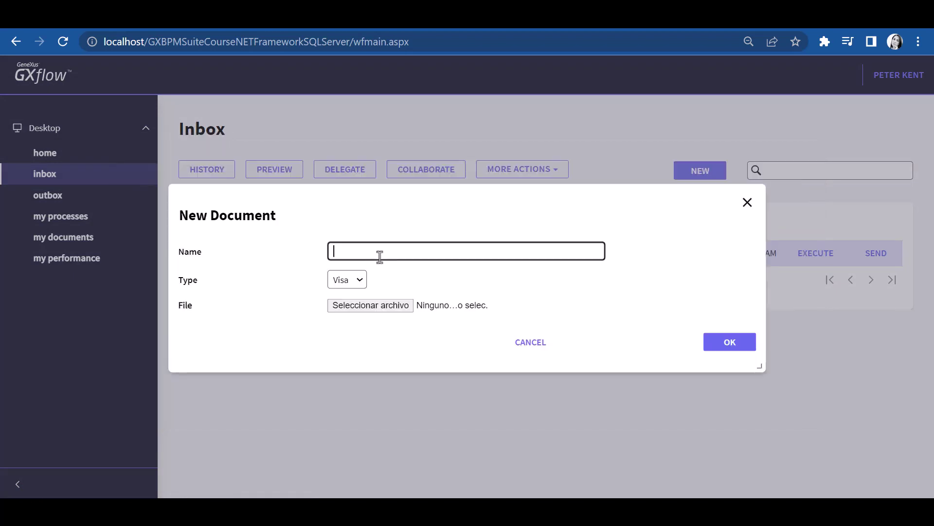
{"action": "type", "text": "Visa Peter K"}
{"action": "key", "text": "Tab"}
Step: Attach Visa.jpg as the document's file, save it, and send the customer-information task on
{"action": "left_click", "coordinate": [379, 306]}
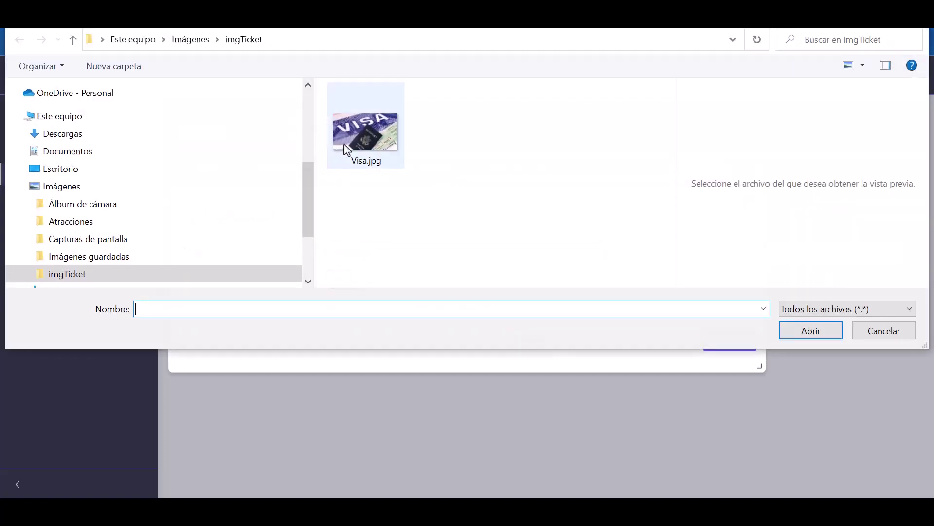
{"action": "left_click", "coordinate": [349, 149]}
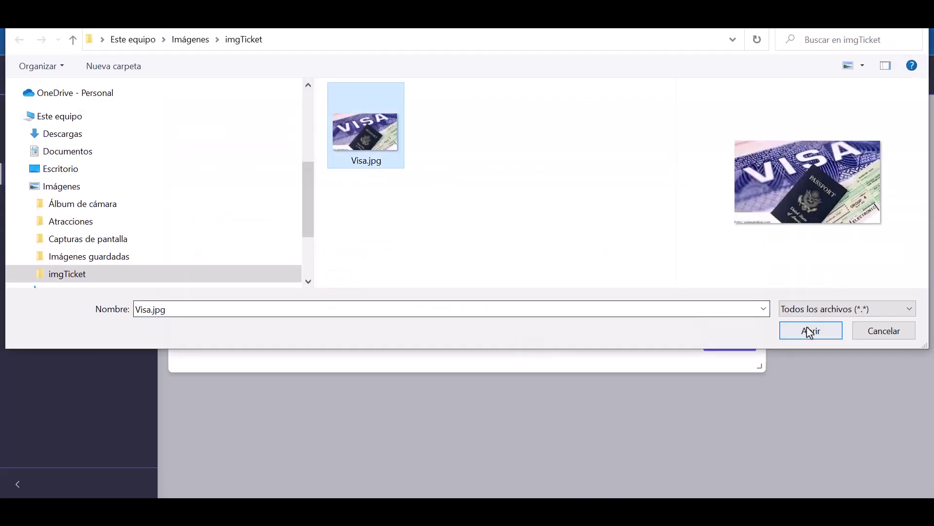
{"action": "left_click", "coordinate": [810, 332]}
{"action": "left_click", "coordinate": [730, 344]}
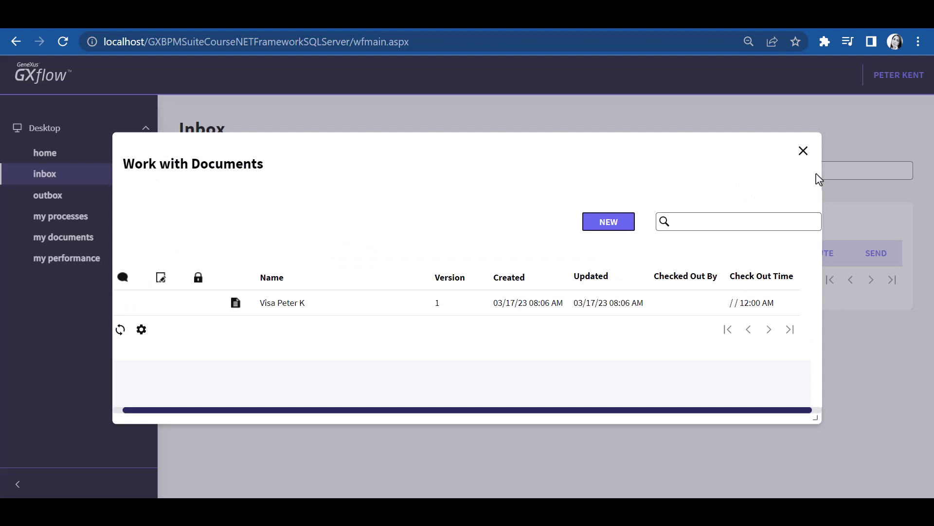
{"action": "left_click", "coordinate": [804, 152]}
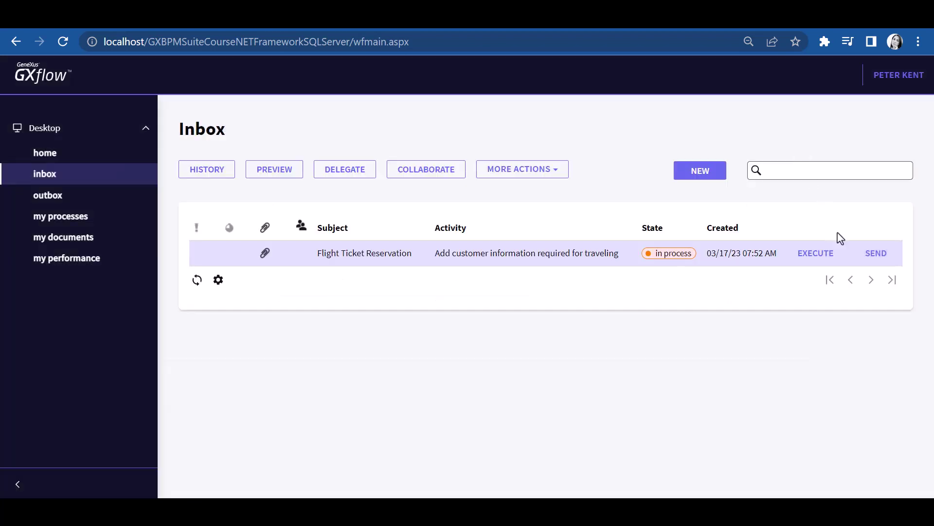
{"action": "left_click", "coordinate": [875, 259]}
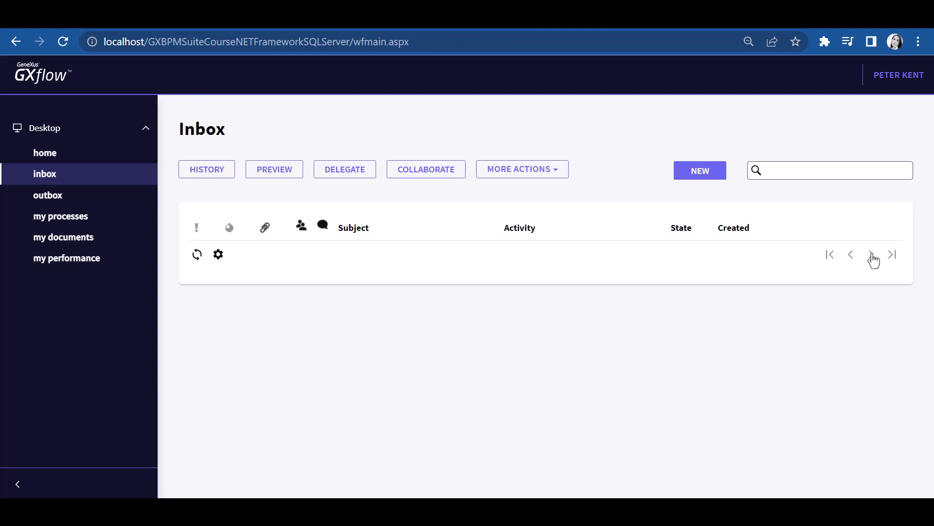
Step: Open the outbox and view the process history of the most recent completed task
{"action": "left_click", "coordinate": [48, 198]}
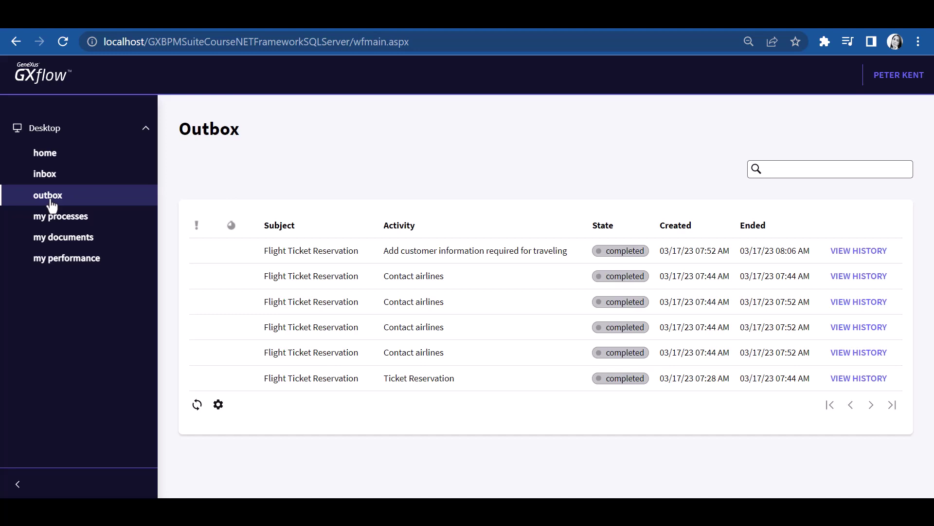
{"action": "left_click", "coordinate": [275, 262]}
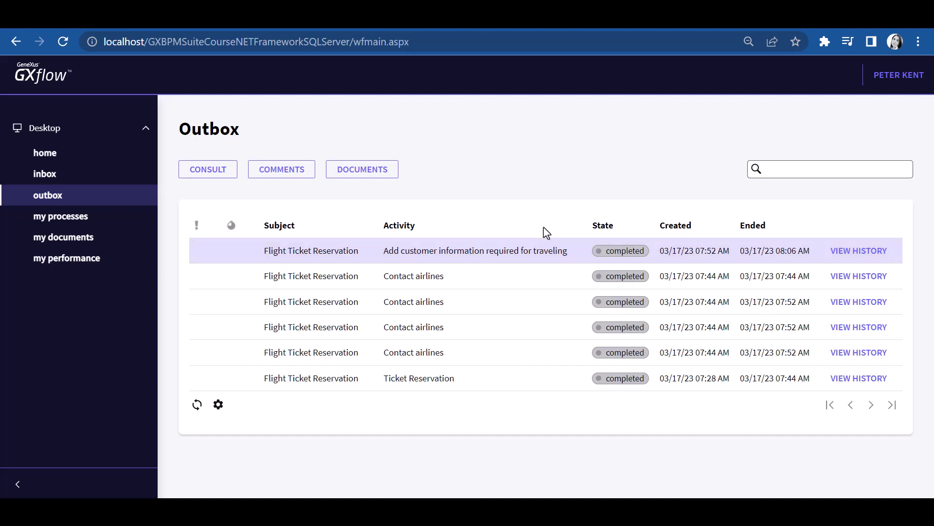
{"action": "left_click", "coordinate": [857, 261]}
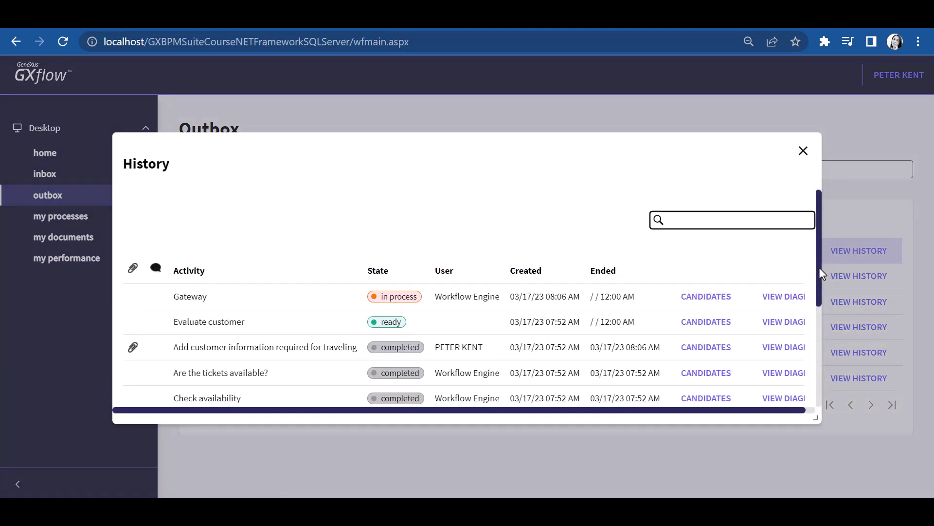
{"action": "left_click_drag", "start_coordinate": [819, 267], "coordinate": [817, 303]}
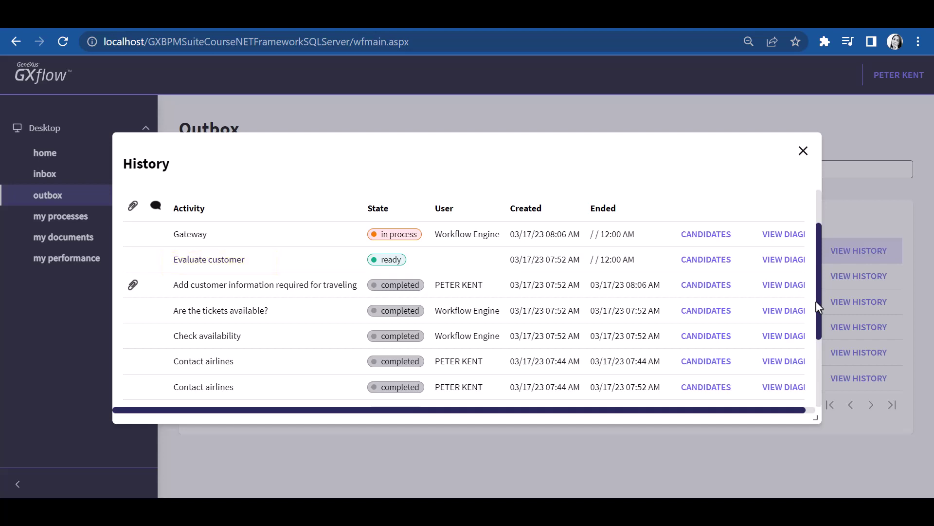
Step: Close the History dialog and log out of the substitute's account
{"action": "left_click", "coordinate": [804, 151]}
{"action": "left_click", "coordinate": [889, 81]}
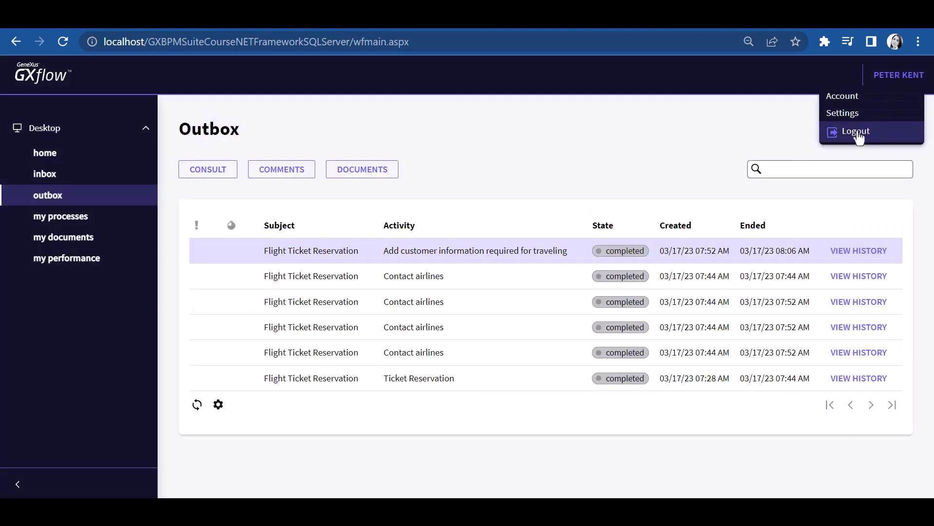
{"action": "left_click", "coordinate": [855, 132]}
Step: Log in as the original task owner, open the Evaluate customer task, and authorize the customer's financial status
{"action": "left_click", "coordinate": [489, 215]}
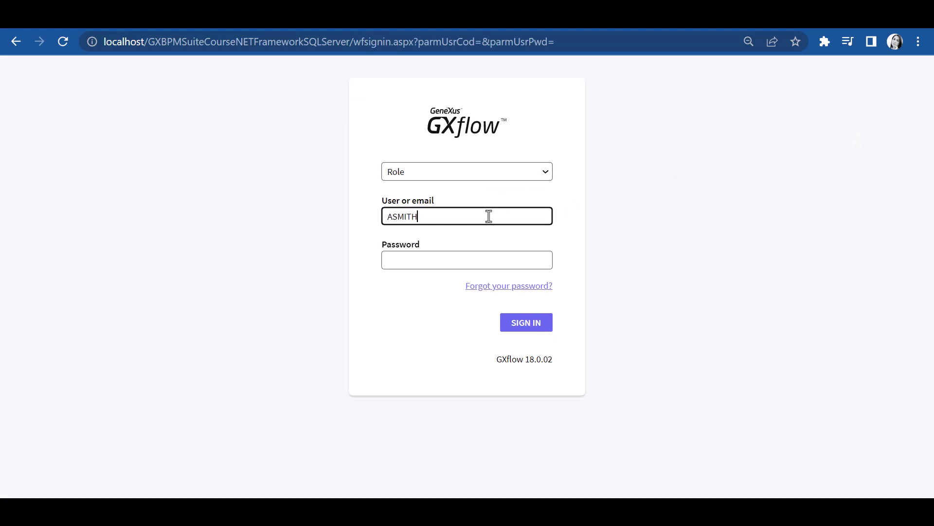
{"action": "key", "text": "Tab"}
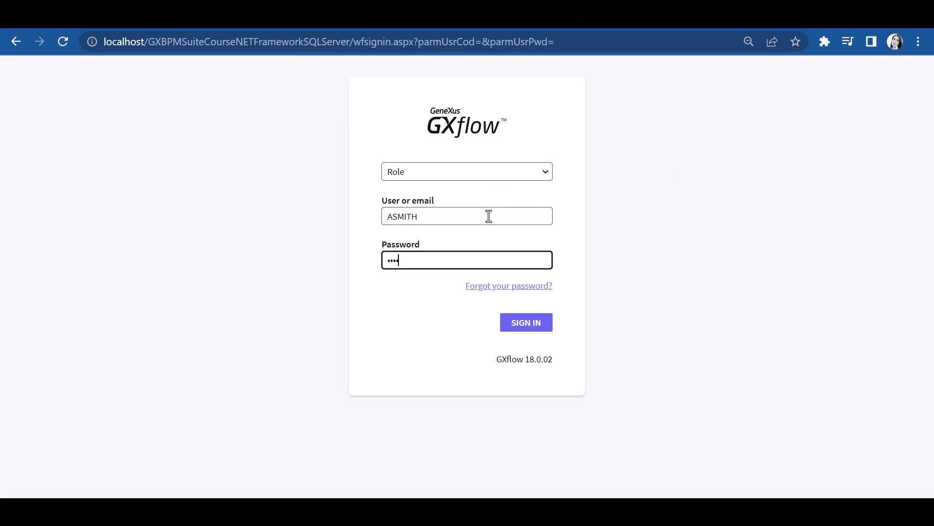
{"action": "left_click", "coordinate": [528, 325]}
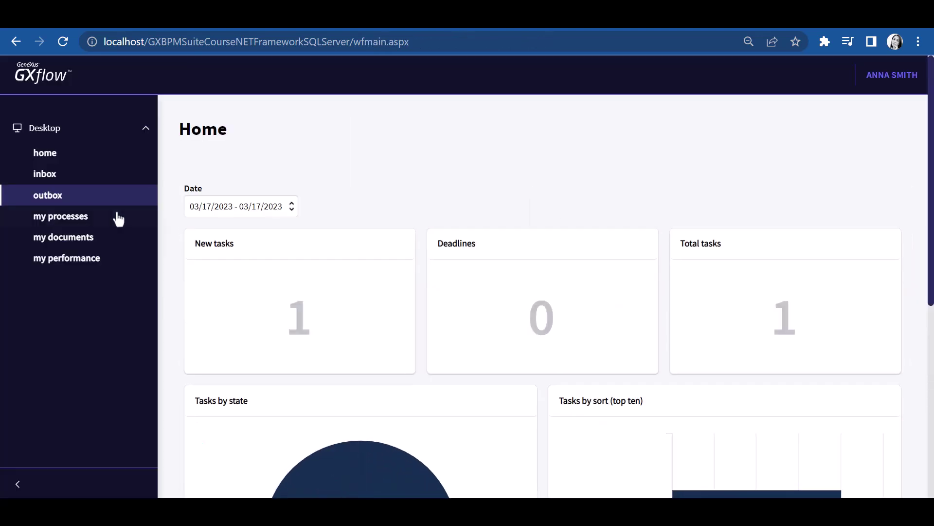
{"action": "left_click", "coordinate": [42, 180]}
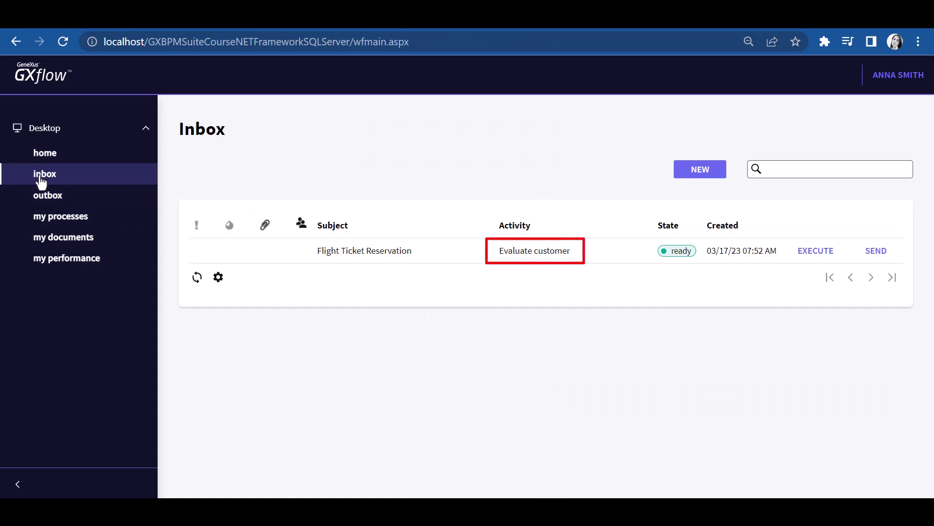
{"action": "left_click", "coordinate": [808, 258]}
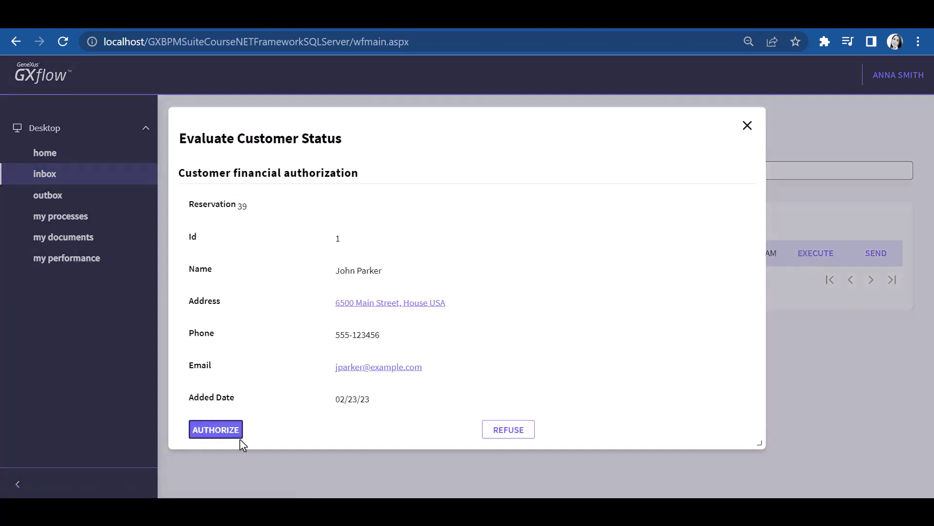
{"action": "left_click", "coordinate": [215, 436]}
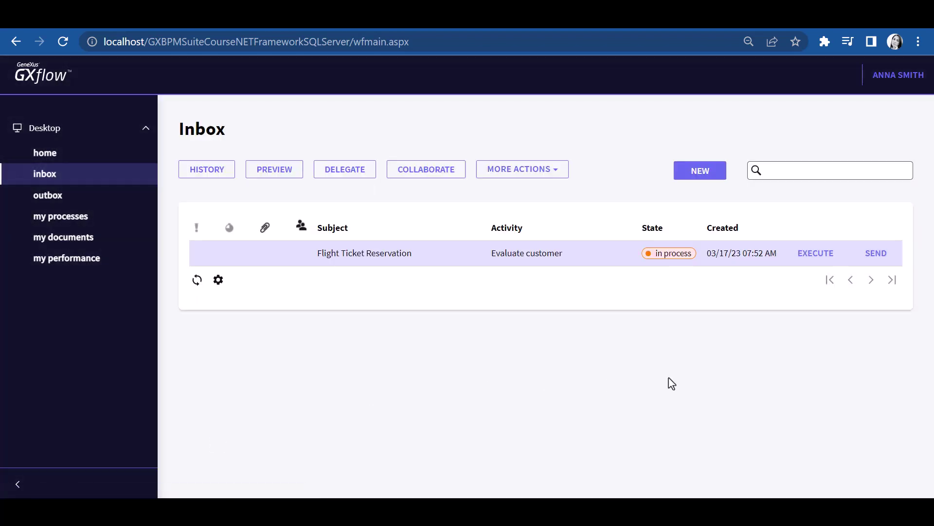
Step: Send the Evaluate customer task on, then authorize the flight reservation and send it onward
{"action": "left_click", "coordinate": [877, 253]}
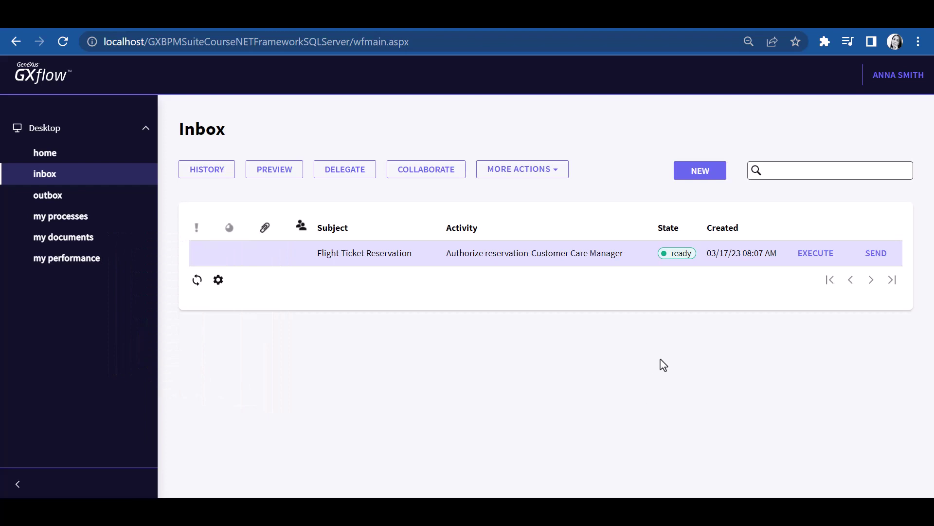
{"action": "left_click", "coordinate": [829, 257]}
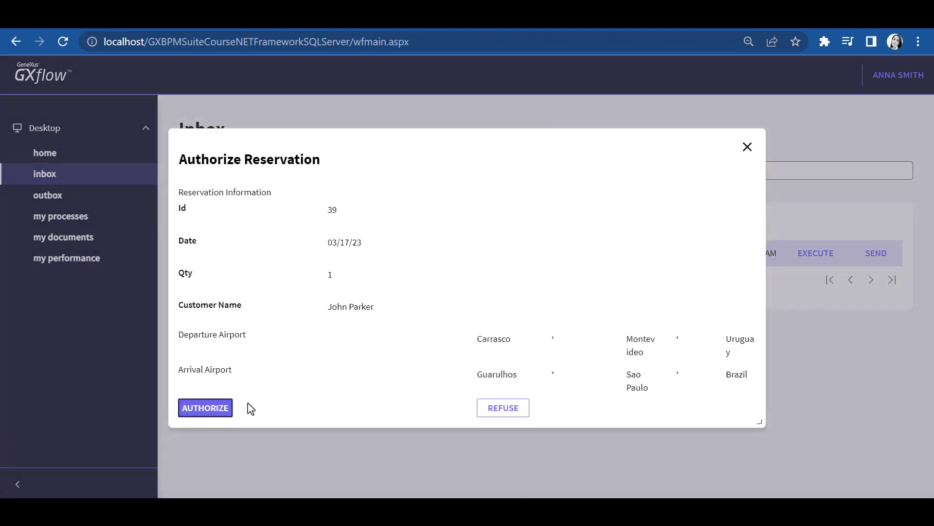
{"action": "left_click", "coordinate": [202, 411]}
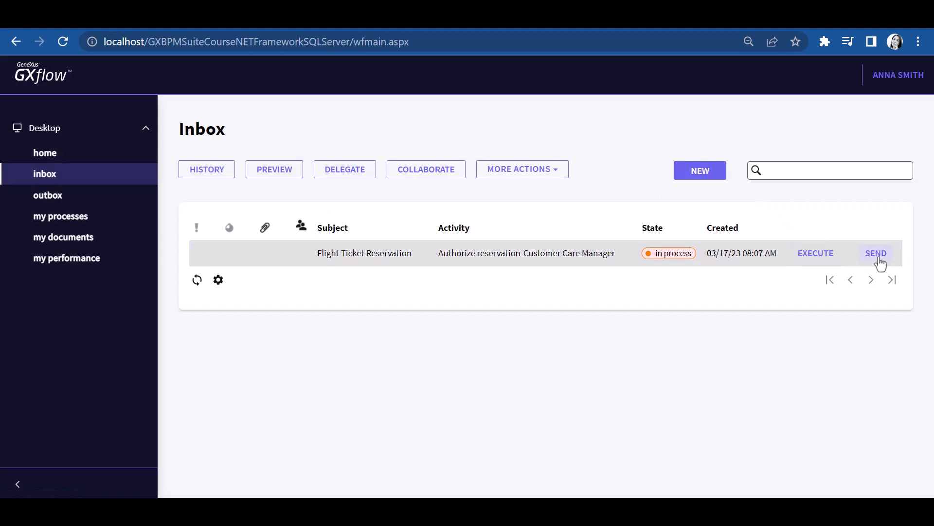
{"action": "left_click", "coordinate": [877, 263]}
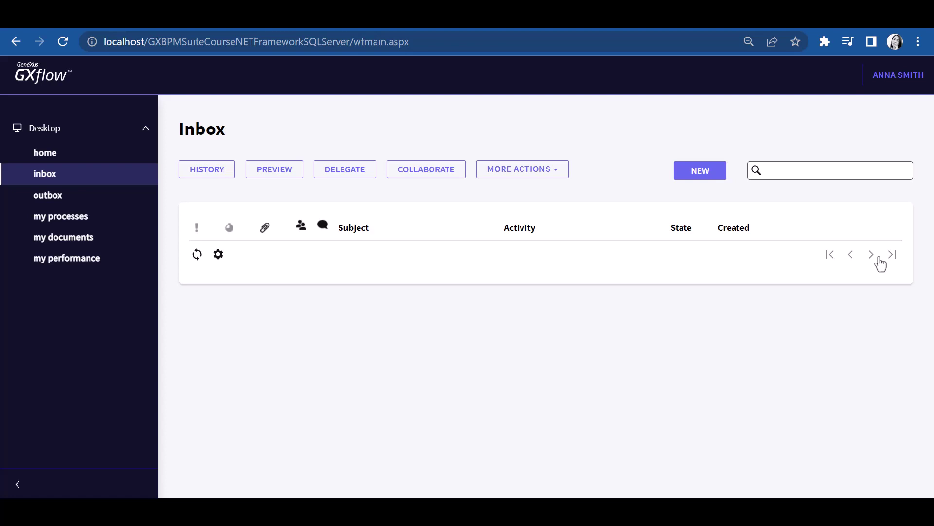
{"action": "left_click", "coordinate": [893, 86]}
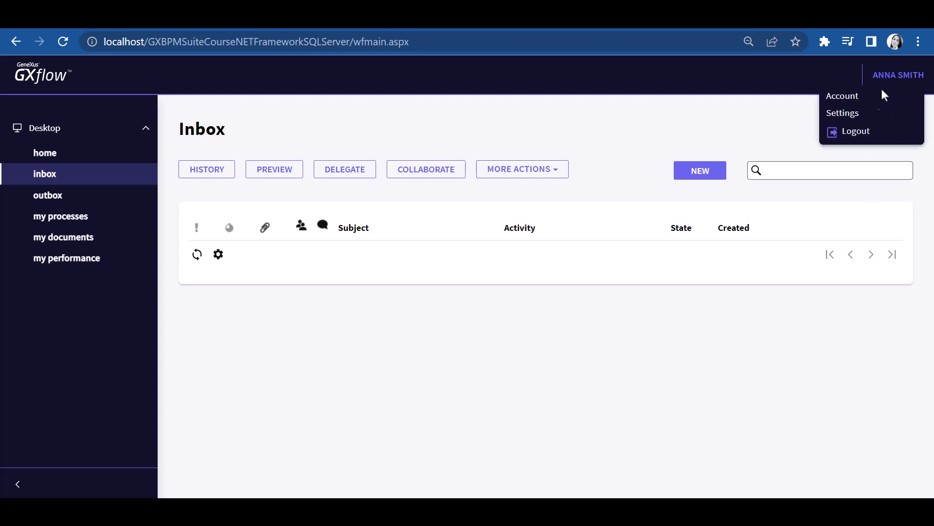
Step: Log out and sign back in with the substitute user's credentials
{"action": "left_click", "coordinate": [860, 131]}
{"action": "left_click", "coordinate": [416, 216]}
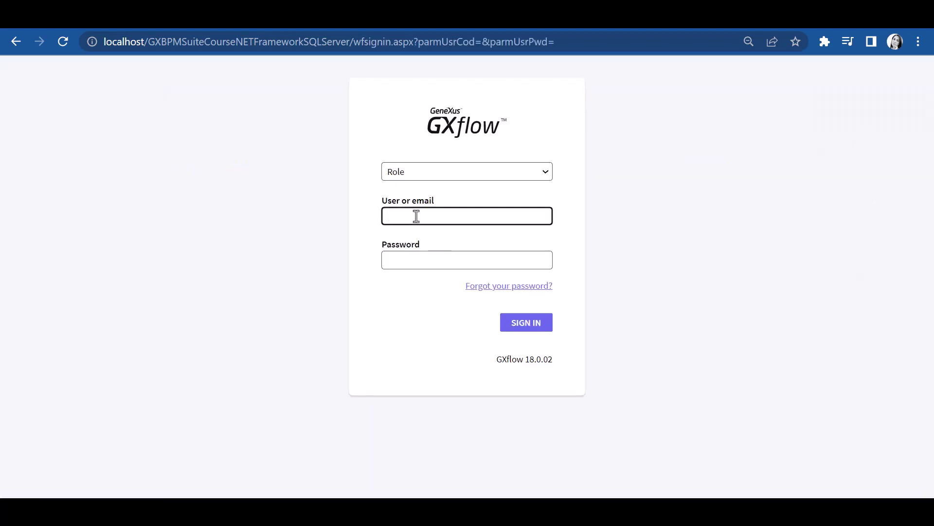
{"action": "key", "text": "Tab"}
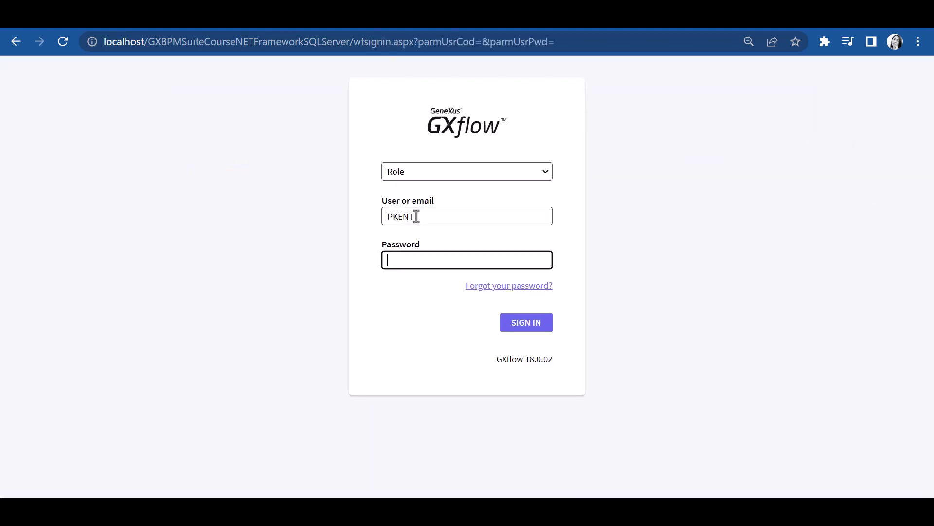
{"action": "left_click", "coordinate": [531, 327]}
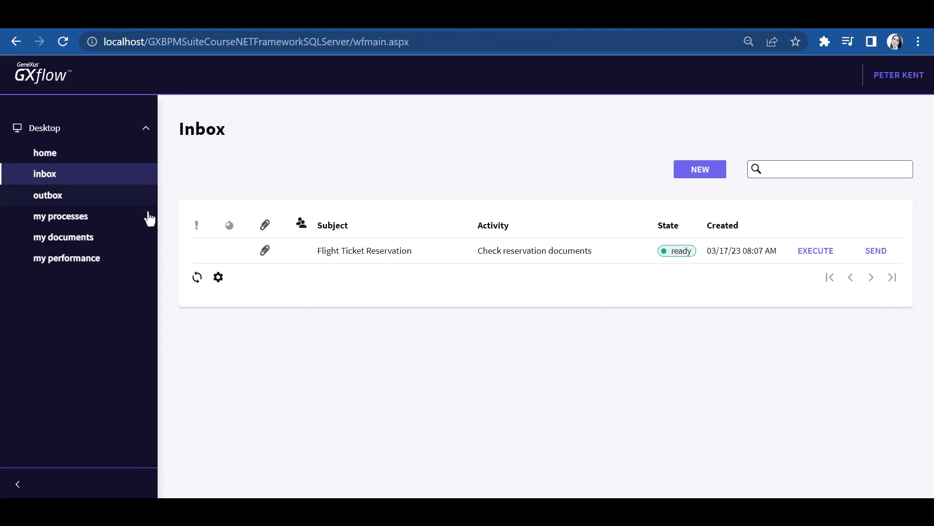
Step: Open the Check reservation documents task and view its attached visa image
{"action": "left_click", "coordinate": [336, 254]}
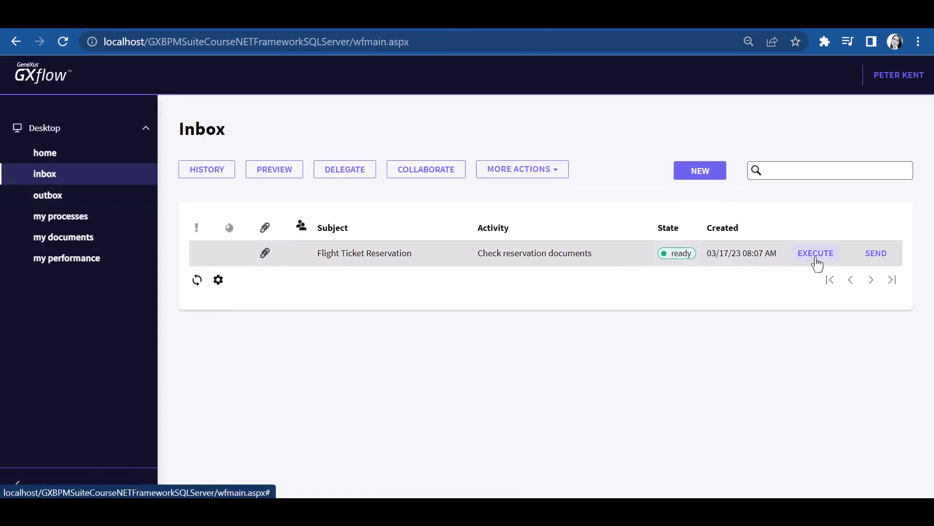
{"action": "left_click", "coordinate": [814, 256]}
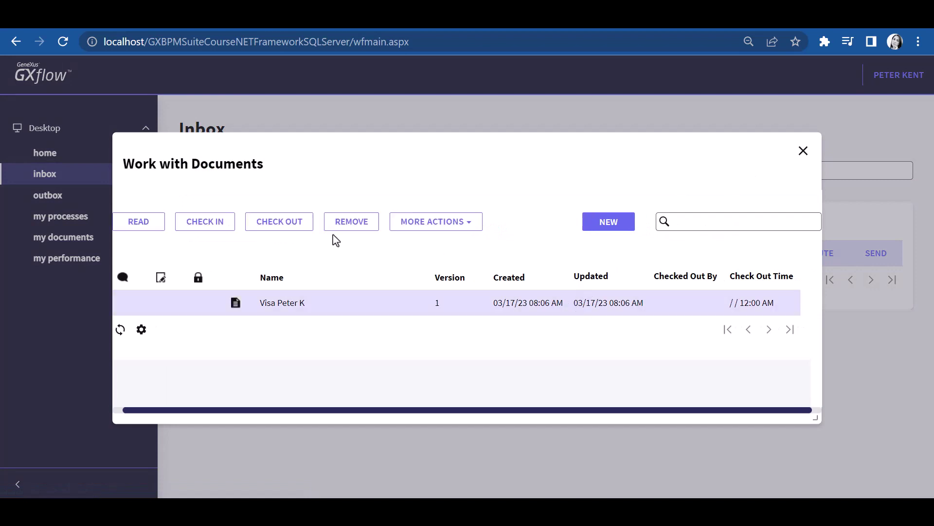
{"action": "left_click", "coordinate": [154, 227]}
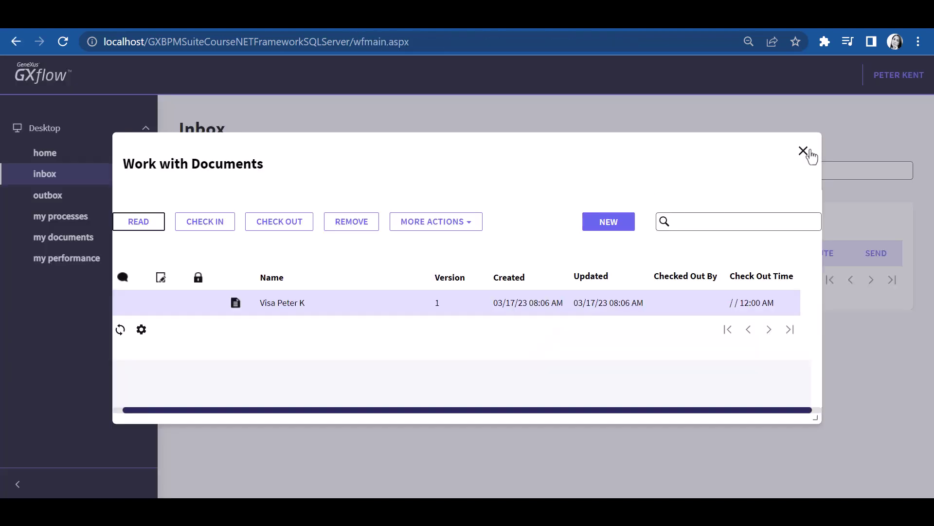
{"action": "left_click", "coordinate": [810, 155]}
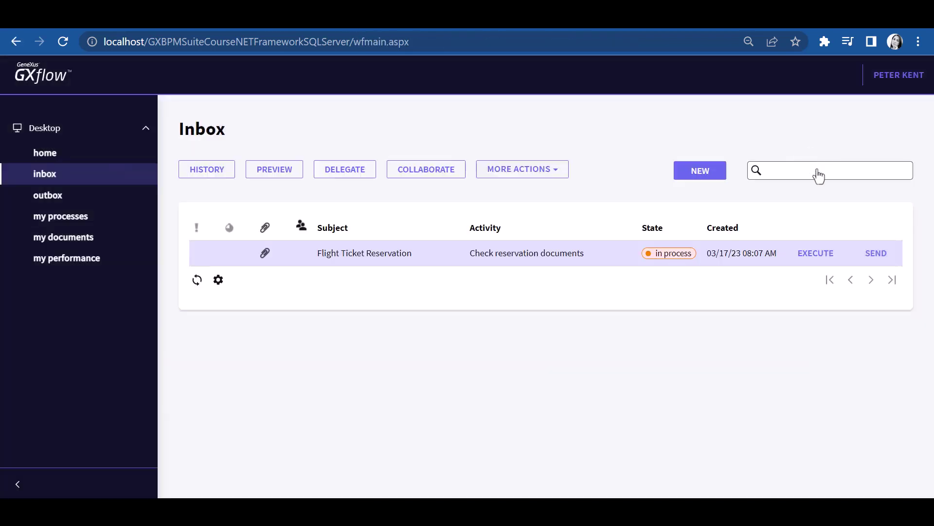
Step: Send the documents check, confirm the Notify customer authorization notice, send it on, and log out
{"action": "left_click", "coordinate": [876, 255]}
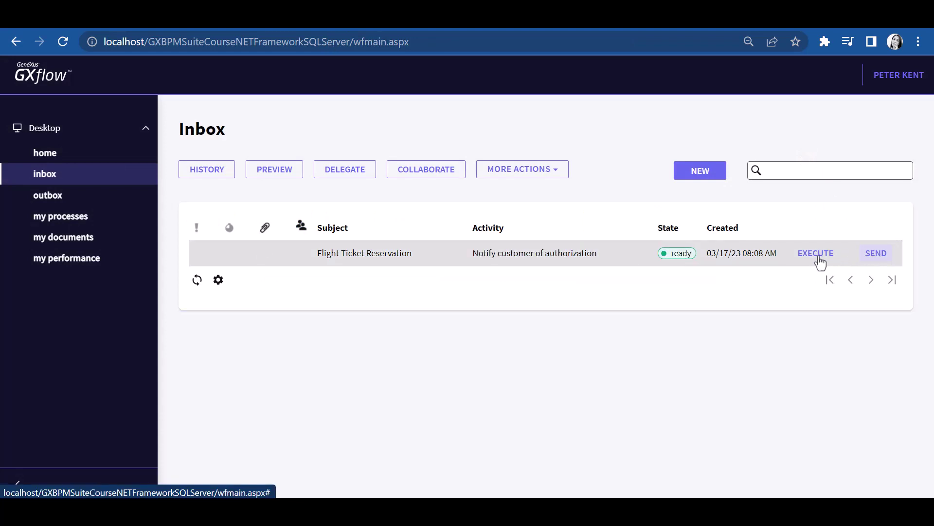
{"action": "left_click", "coordinate": [817, 255]}
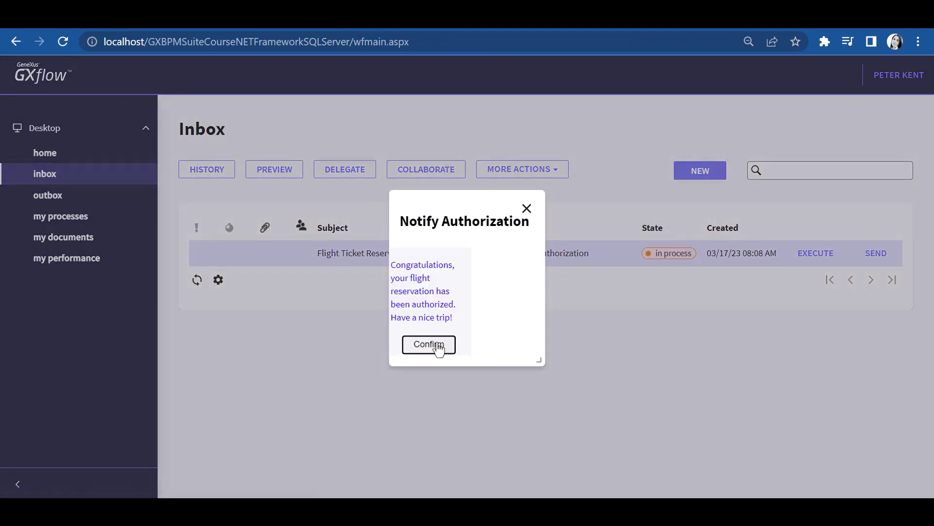
{"action": "left_click", "coordinate": [432, 345]}
{"action": "left_click", "coordinate": [876, 254]}
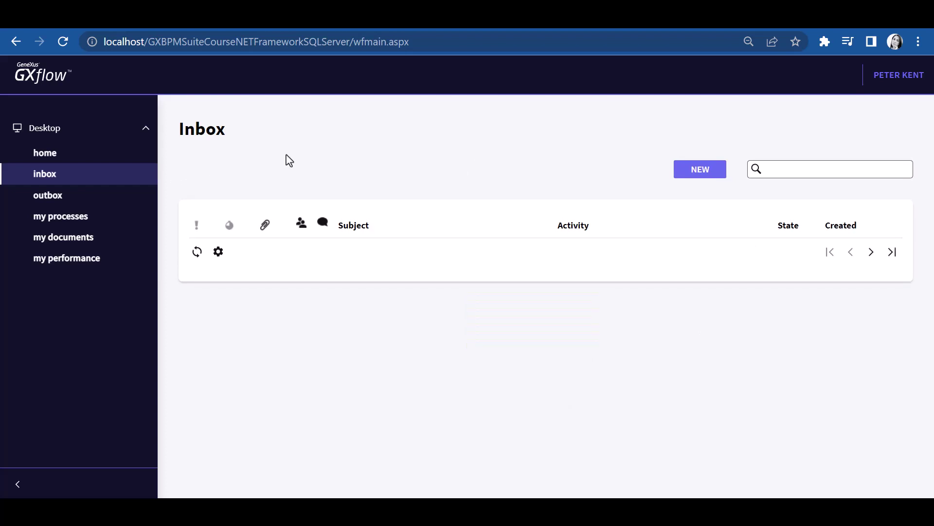
{"action": "left_click", "coordinate": [890, 77]}
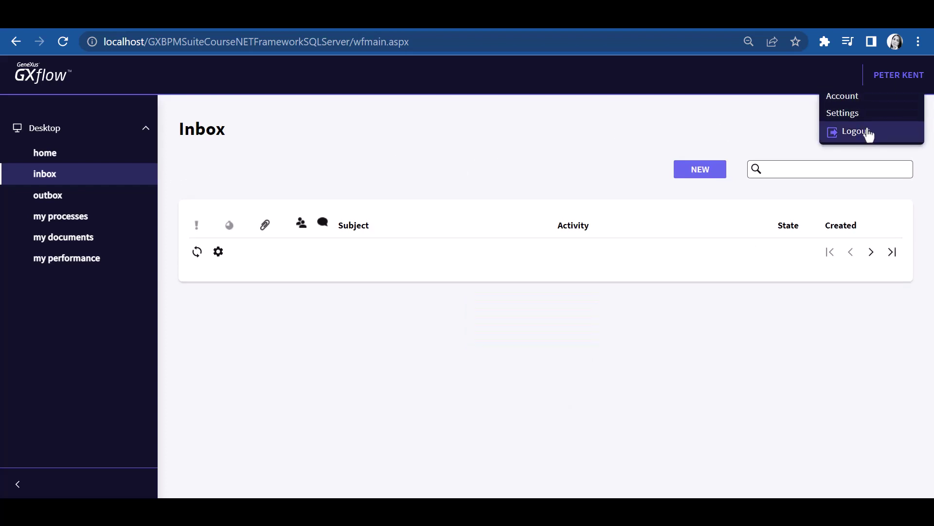
{"action": "left_click", "coordinate": [869, 134]}
Step: Sign in to GXflow as WFADMINISTRATOR with the administrator password
{"action": "left_click", "coordinate": [452, 225]}
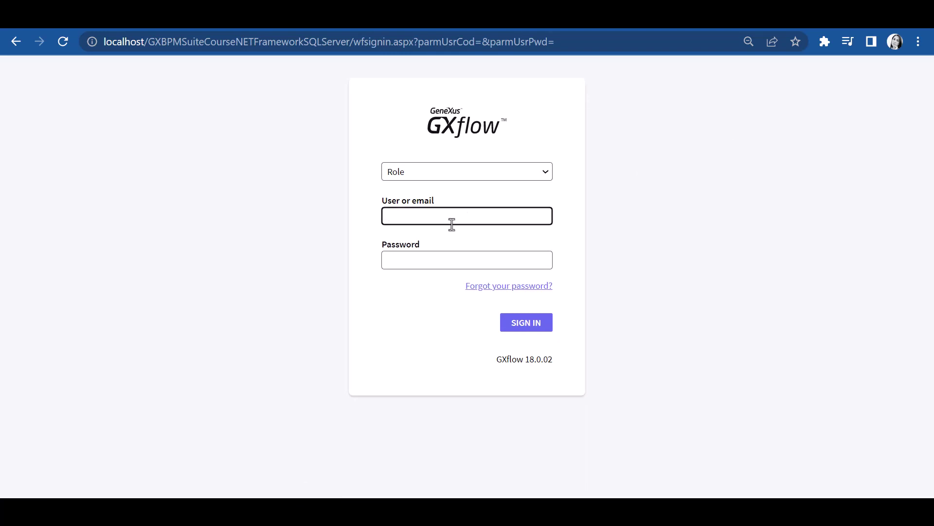
{"action": "type", "text": "WFADMINISTRATOR"}
{"action": "left_click", "coordinate": [434, 270]}
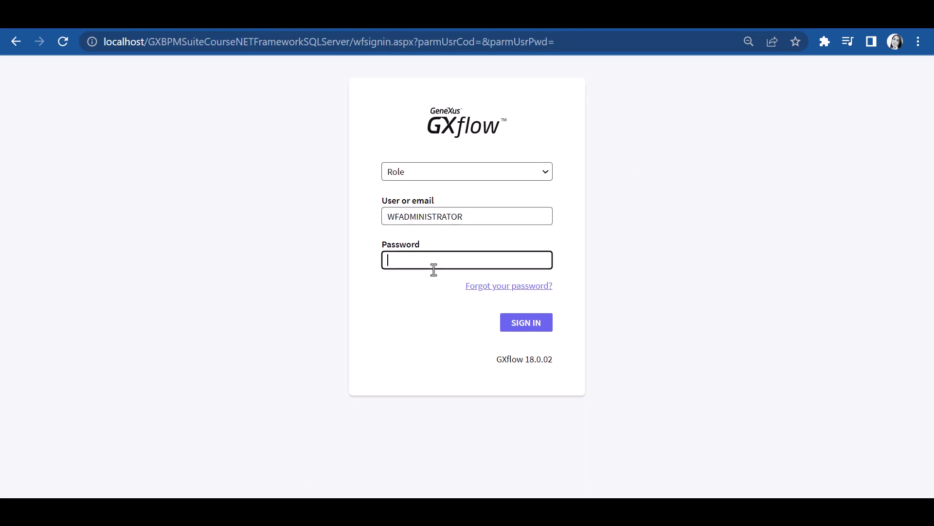
{"action": "type", "text": "wfadministrator"}
{"action": "left_click", "coordinate": [535, 329]}
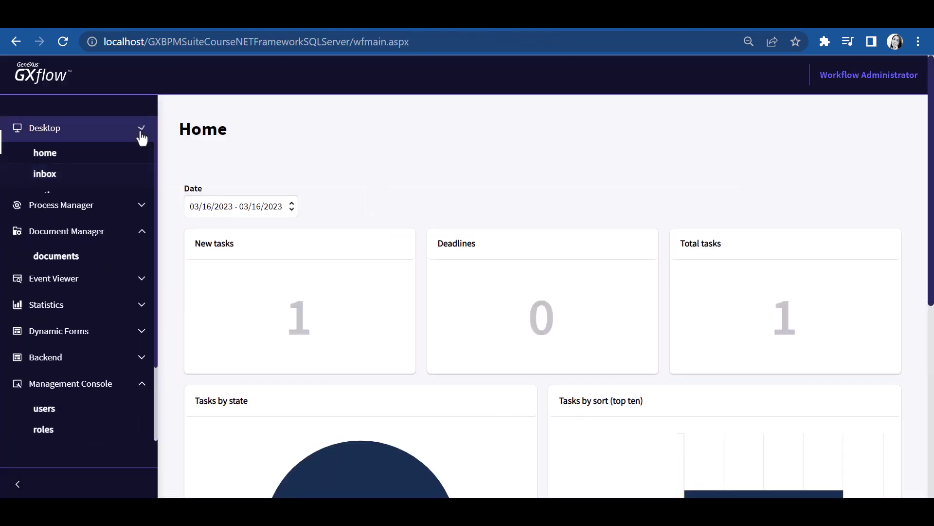
Step: In Management Console users, set the first user's availability to out of office
{"action": "left_click", "coordinate": [142, 129]}
{"action": "left_click", "coordinate": [41, 358]}
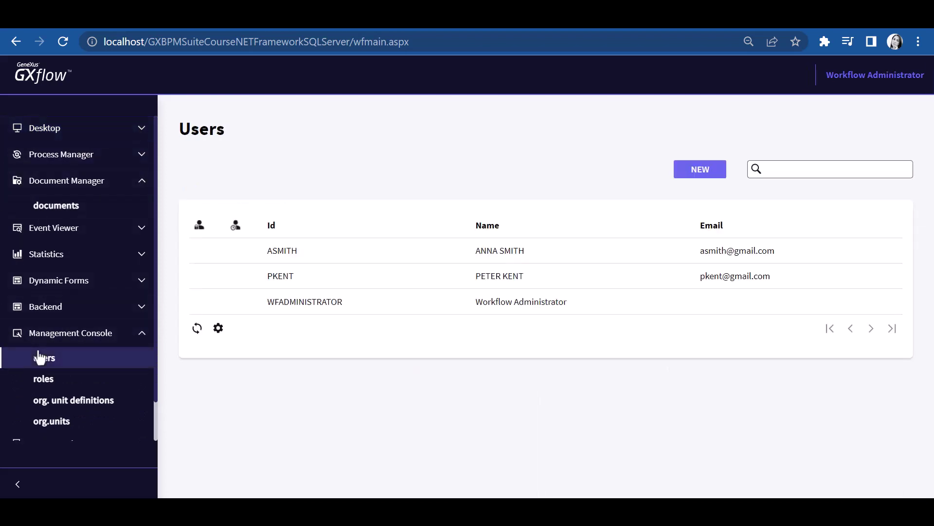
{"action": "left_click", "coordinate": [263, 254]}
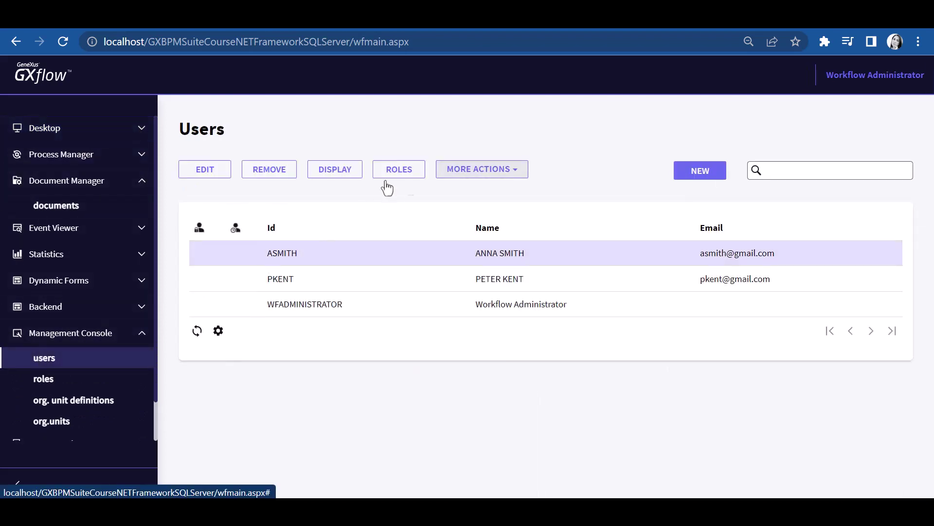
{"action": "left_click", "coordinate": [200, 170]}
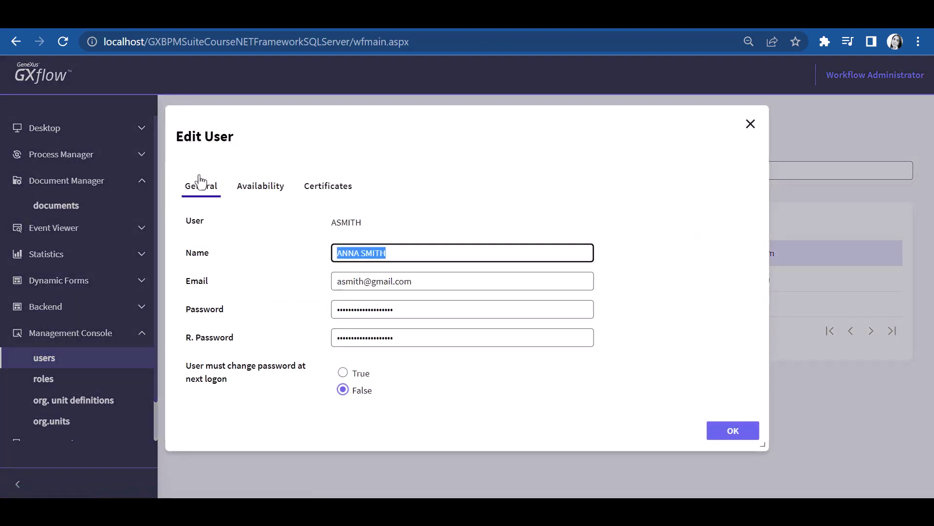
{"action": "left_click", "coordinate": [254, 191]}
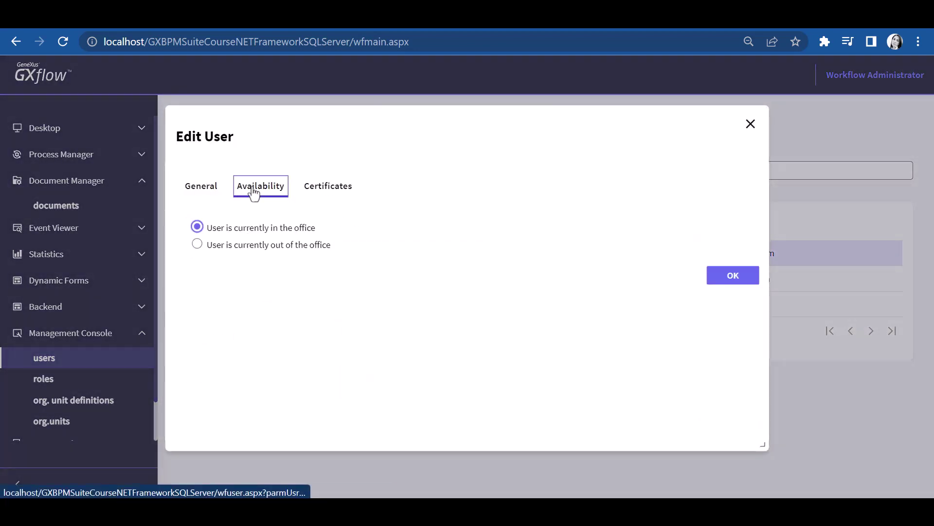
{"action": "left_click", "coordinate": [241, 250]}
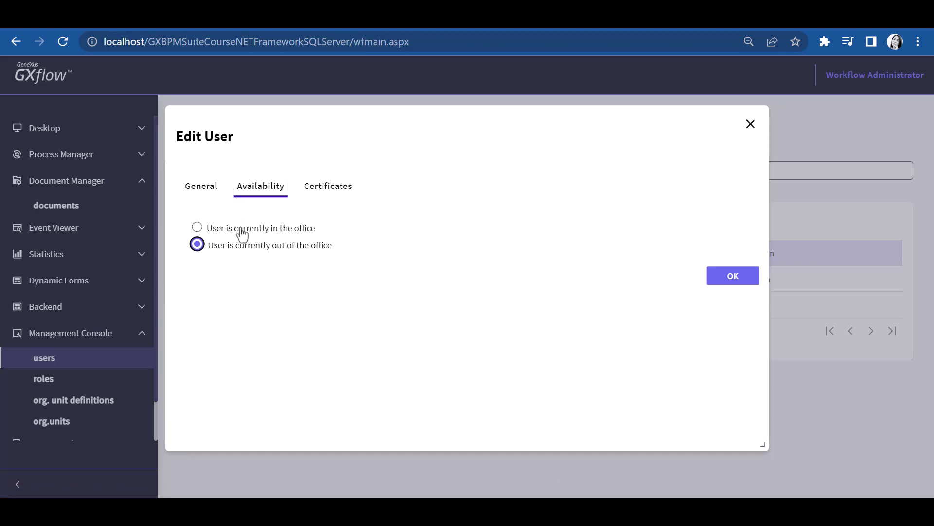
{"action": "left_click", "coordinate": [732, 277]}
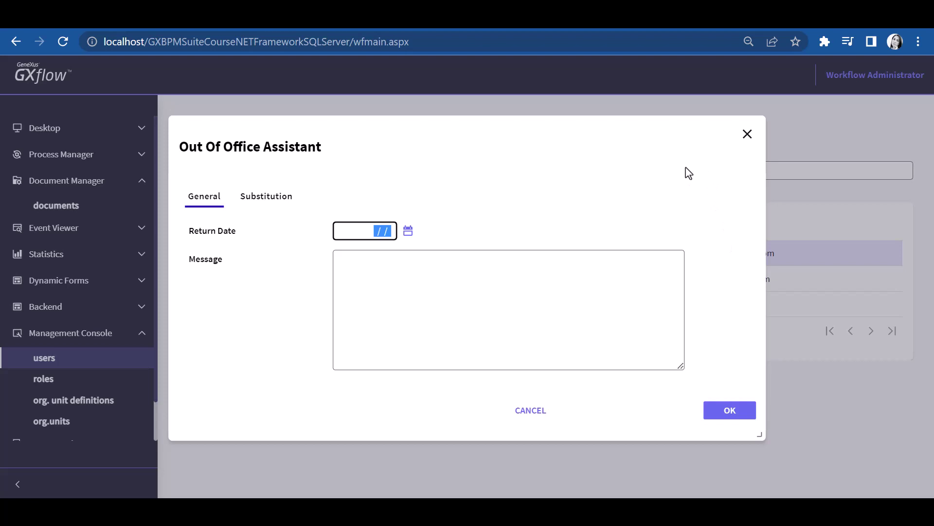
Step: Set return date 03/31/23, pick the TravelAgencyEmployee user as substitute, and confirm the assistant
{"action": "left_click", "coordinate": [407, 233]}
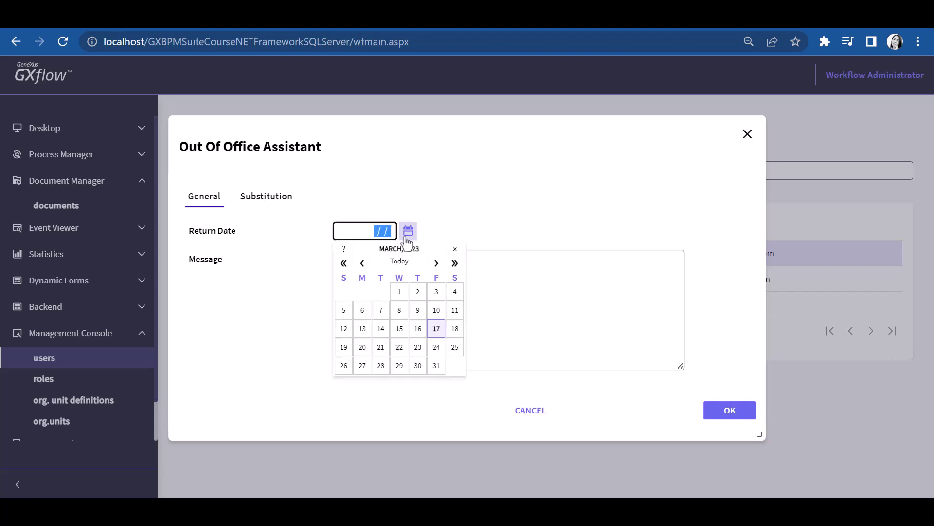
{"action": "left_click", "coordinate": [436, 365]}
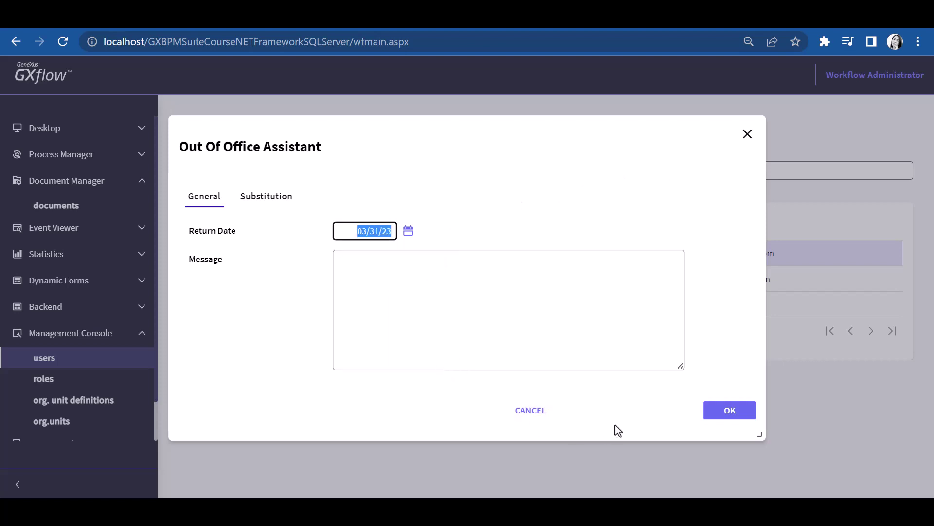
{"action": "left_click", "coordinate": [248, 202]}
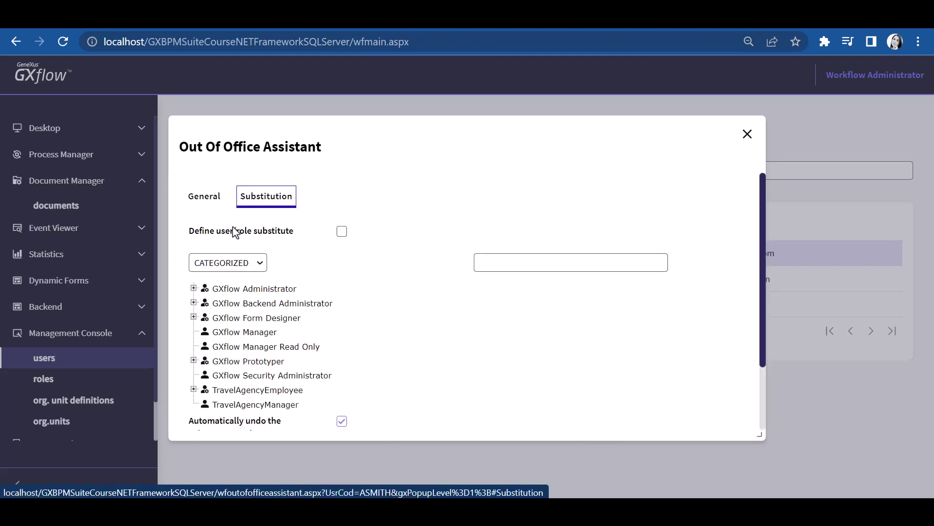
{"action": "left_click", "coordinate": [194, 389]}
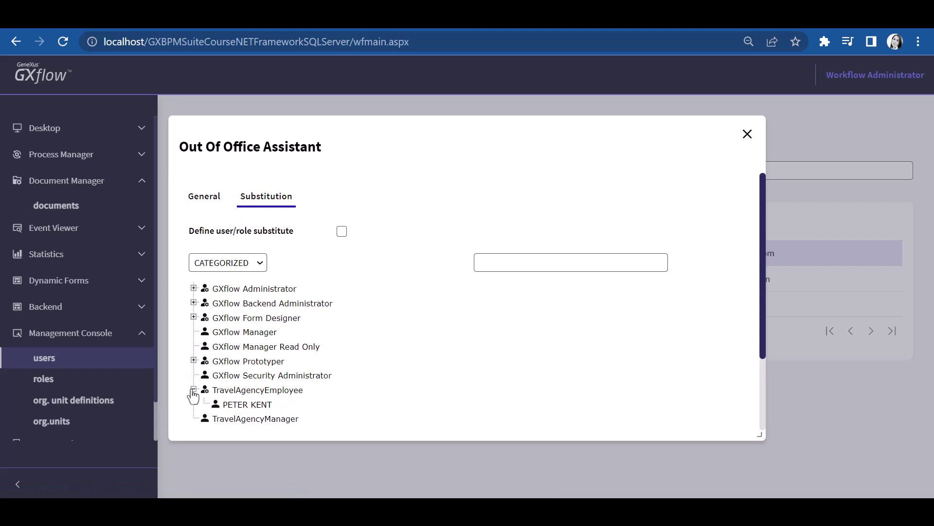
{"action": "left_click", "coordinate": [249, 405]}
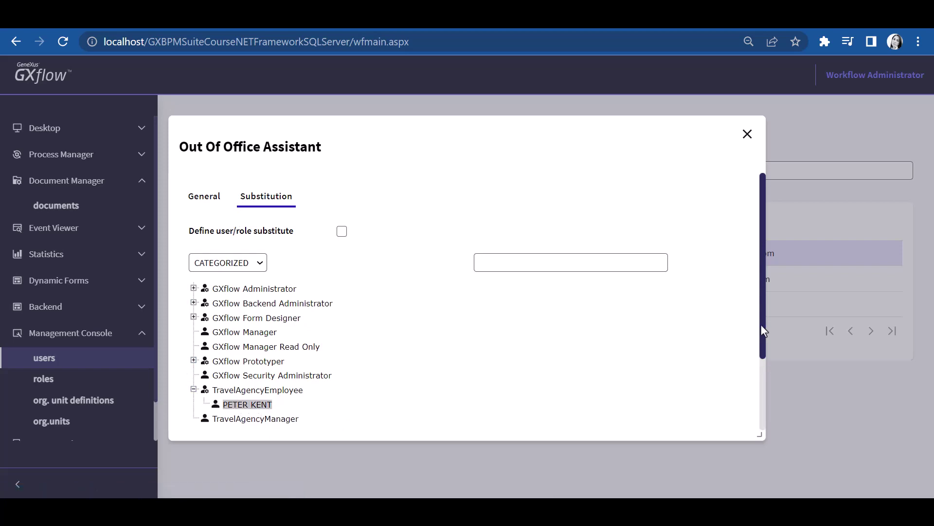
{"action": "left_click_drag", "start_coordinate": [761, 324], "coordinate": [746, 400]}
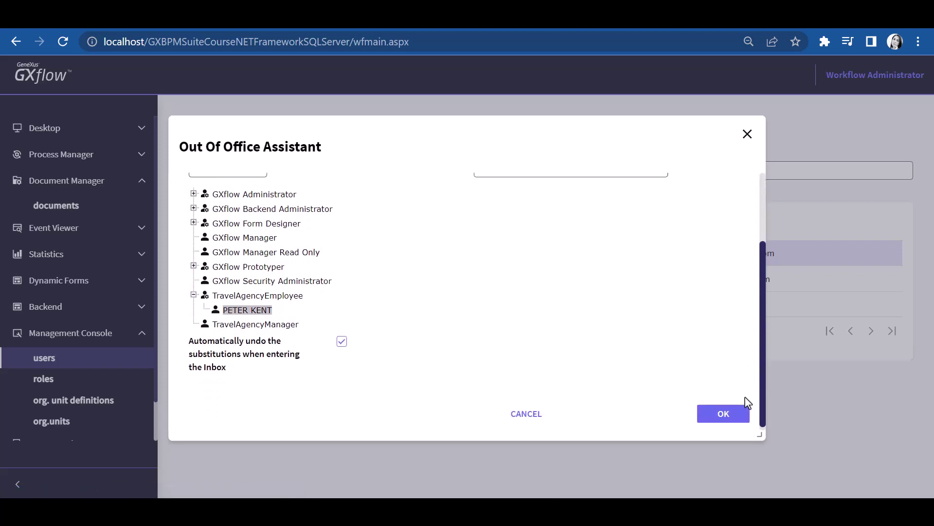
{"action": "left_click", "coordinate": [726, 413]}
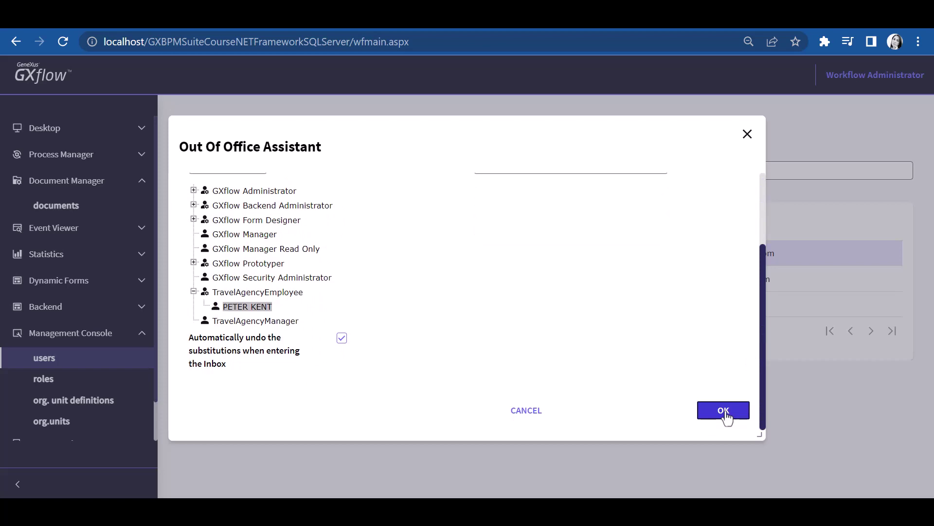
{"action": "left_click", "coordinate": [724, 411]}
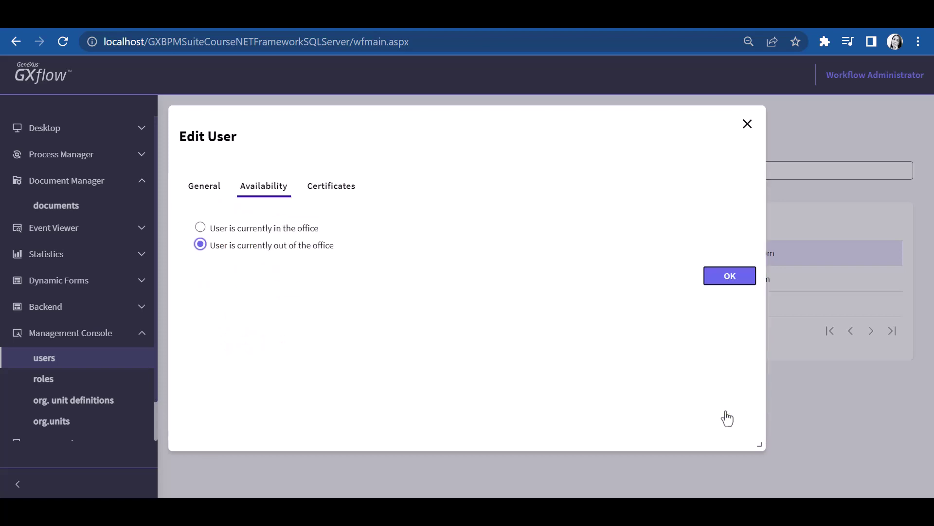
Step: Save the out-of-office user, log out, and sign in as the substitute employee
{"action": "left_click", "coordinate": [731, 282]}
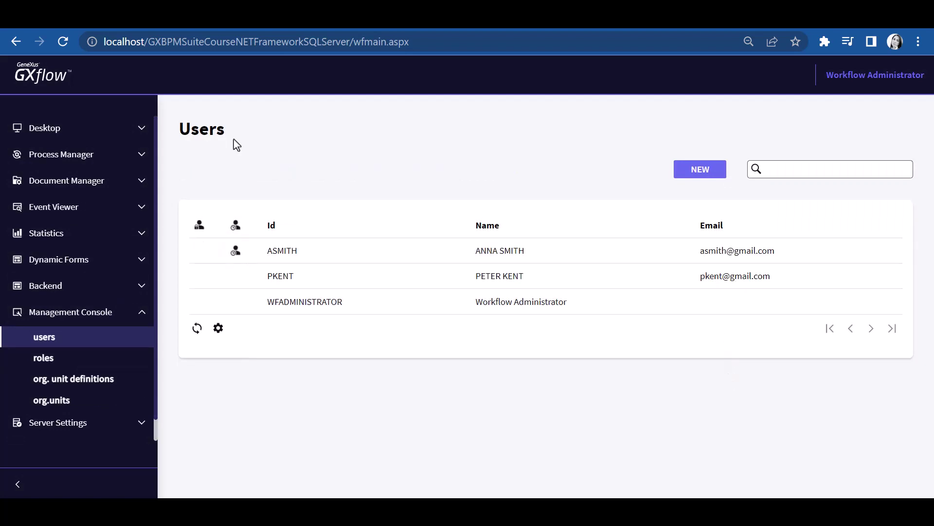
{"action": "left_click", "coordinate": [869, 75]}
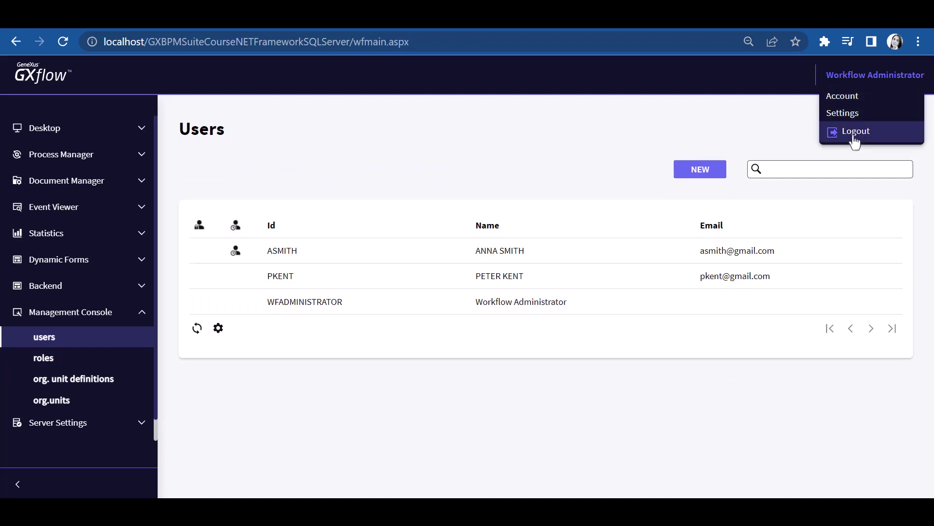
{"action": "left_click", "coordinate": [855, 140]}
{"action": "left_click", "coordinate": [460, 217]}
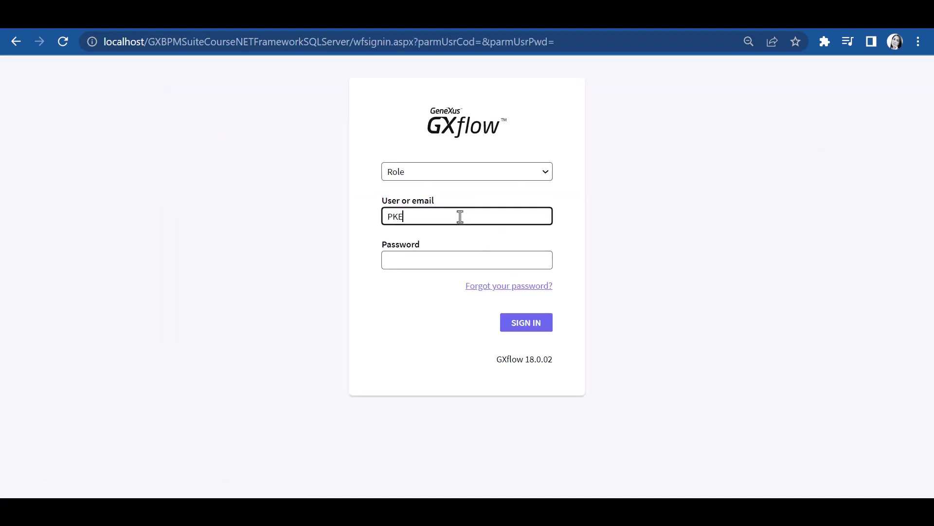
{"action": "key", "text": "Tab"}
{"action": "type", "text": "••••••"}
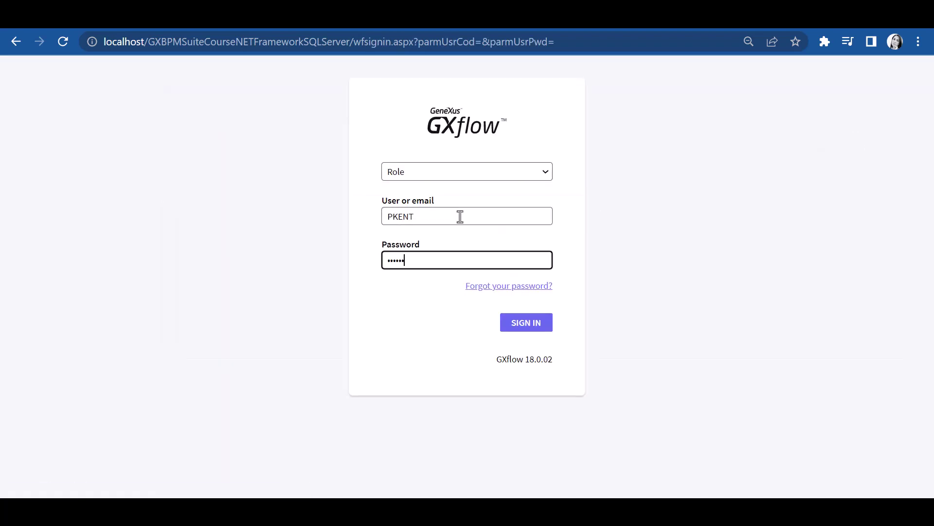
{"action": "left_click", "coordinate": [530, 329]}
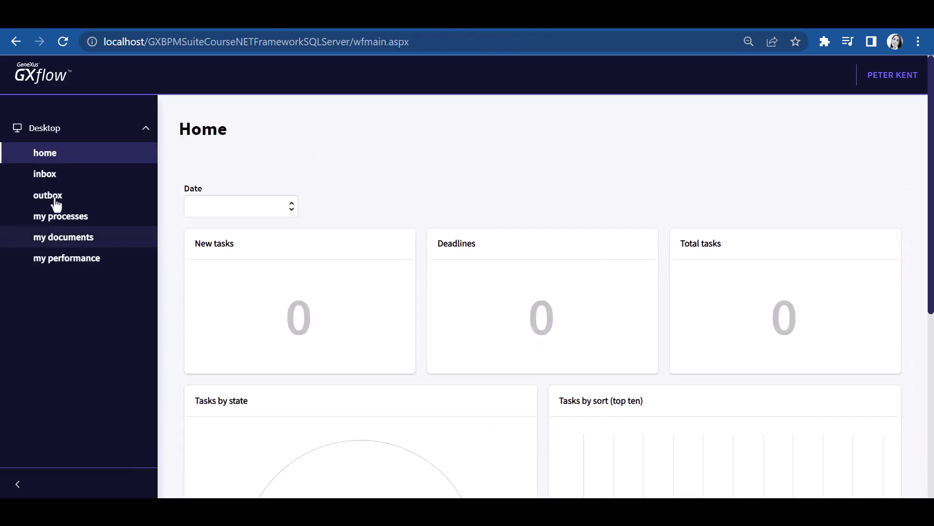
Step: Start a new FlightTicketReservation process from the inbox and open its reservation task
{"action": "left_click", "coordinate": [53, 176]}
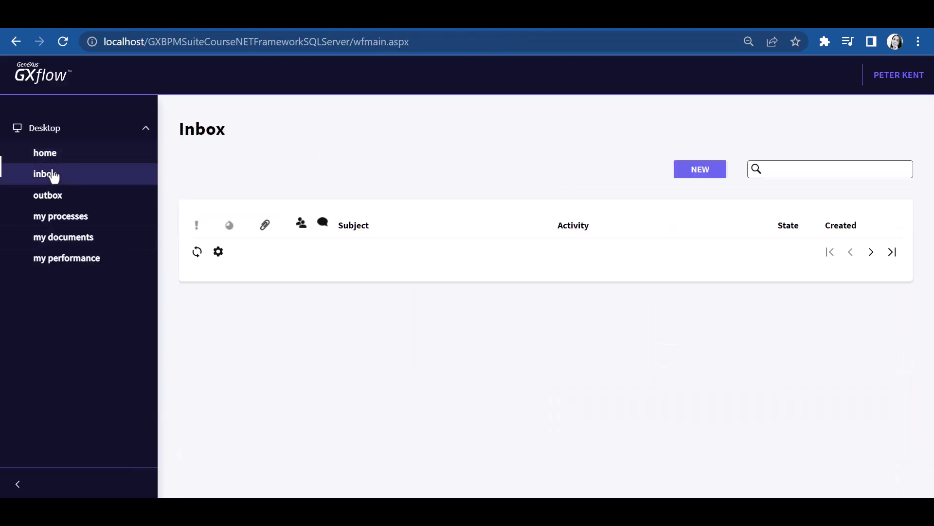
{"action": "left_click", "coordinate": [700, 170]}
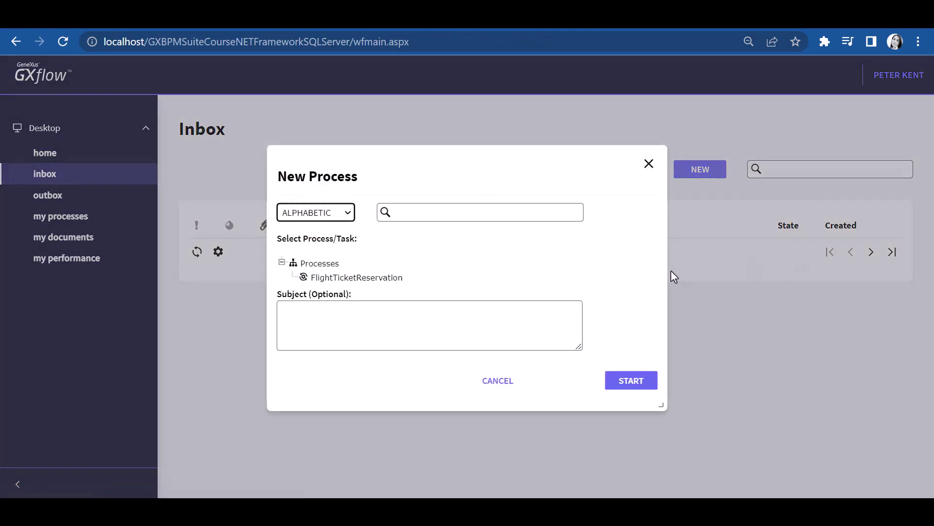
{"action": "left_click", "coordinate": [363, 279]}
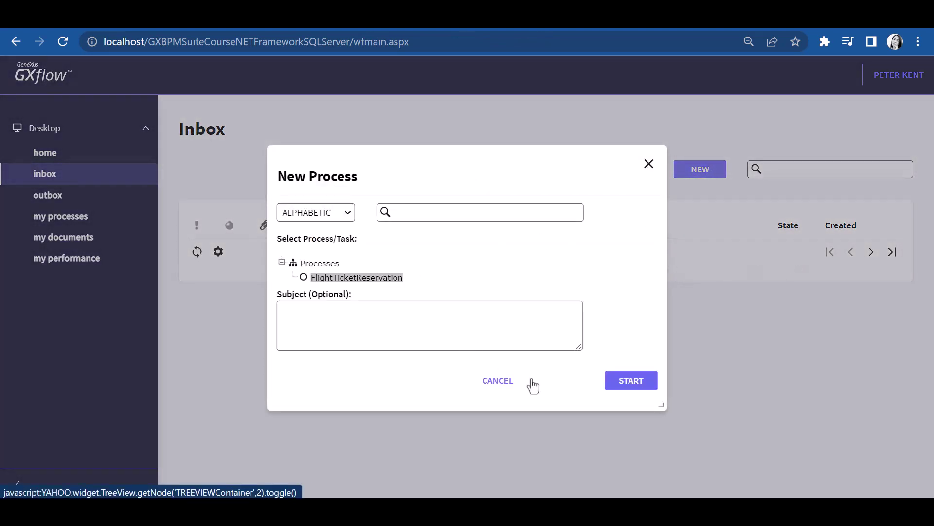
{"action": "left_click", "coordinate": [630, 387]}
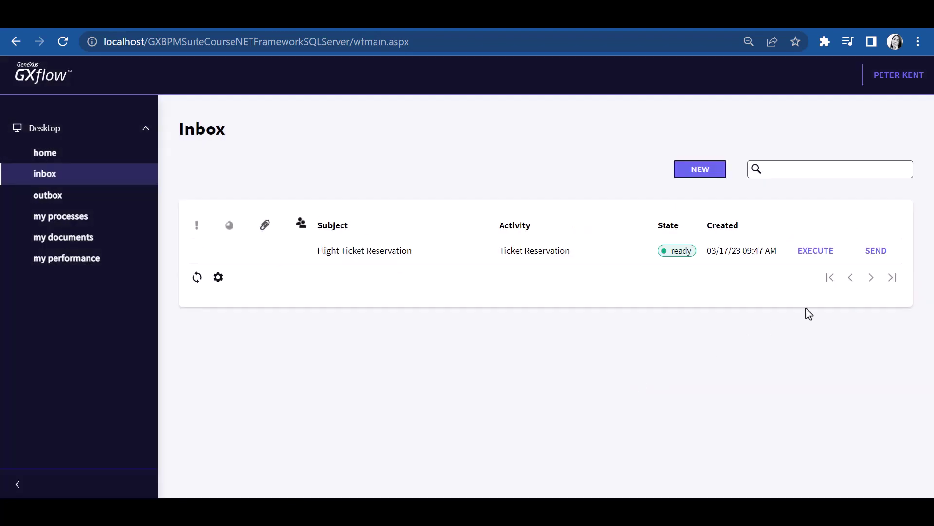
{"action": "left_click", "coordinate": [822, 256]}
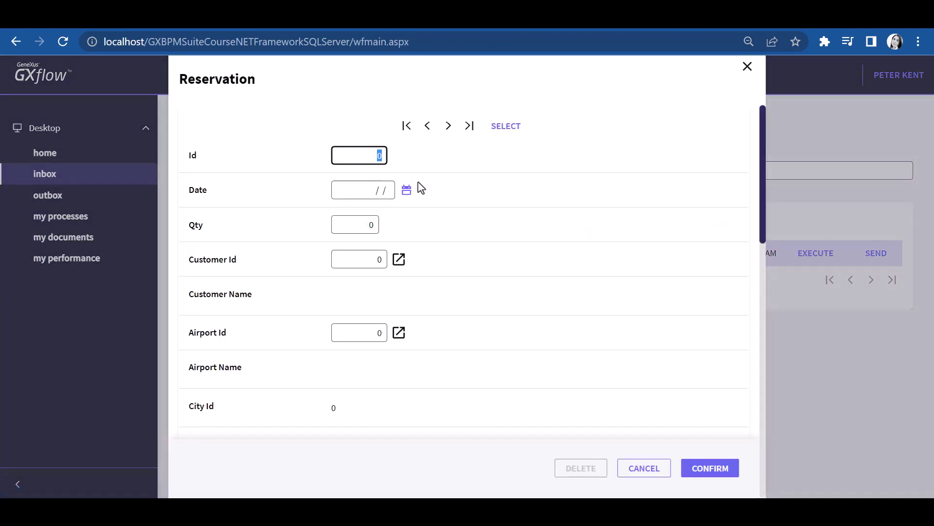
Step: Pick the reservation date, then execute and send the Contact airlines task
{"action": "left_click", "coordinate": [407, 191]}
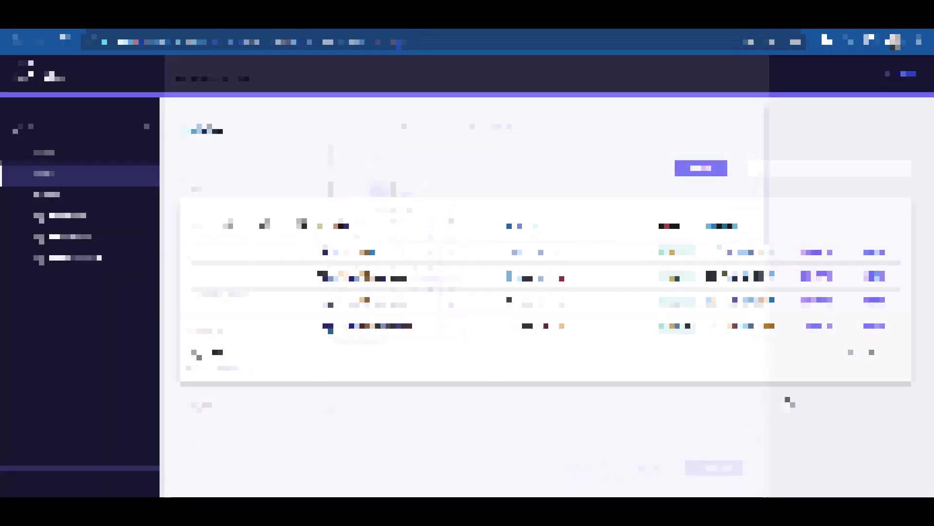
{"action": "left_click", "coordinate": [810, 254]}
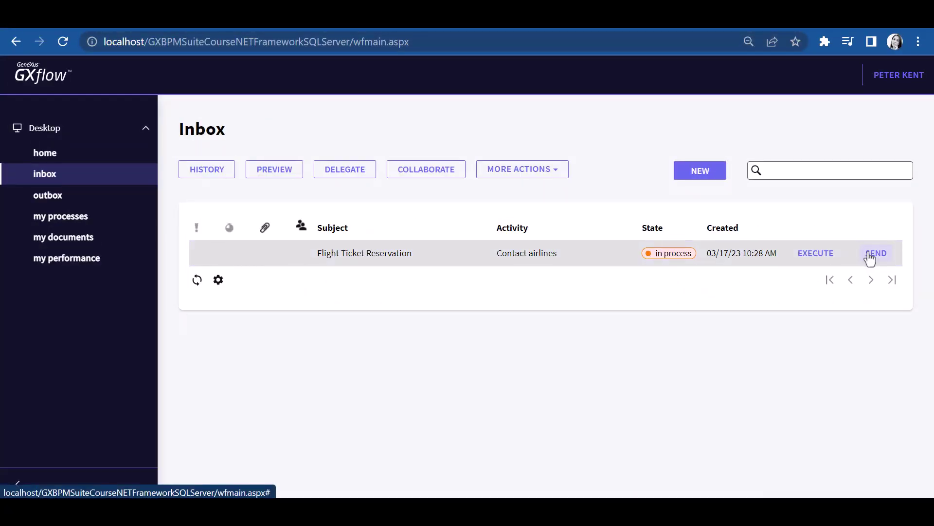
{"action": "left_click", "coordinate": [870, 254]}
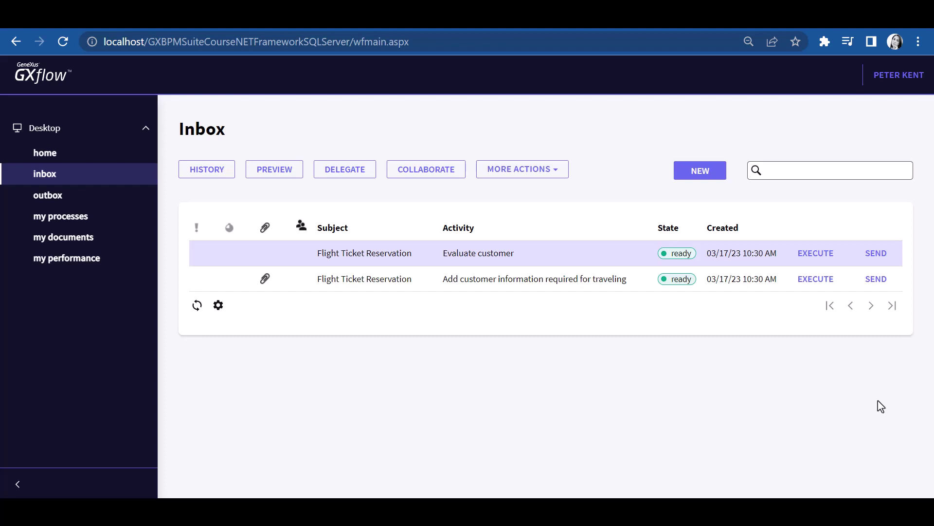
Step: Execute the Evaluate customer task, authorize the customer, and send the task on
{"action": "left_click", "coordinate": [816, 258]}
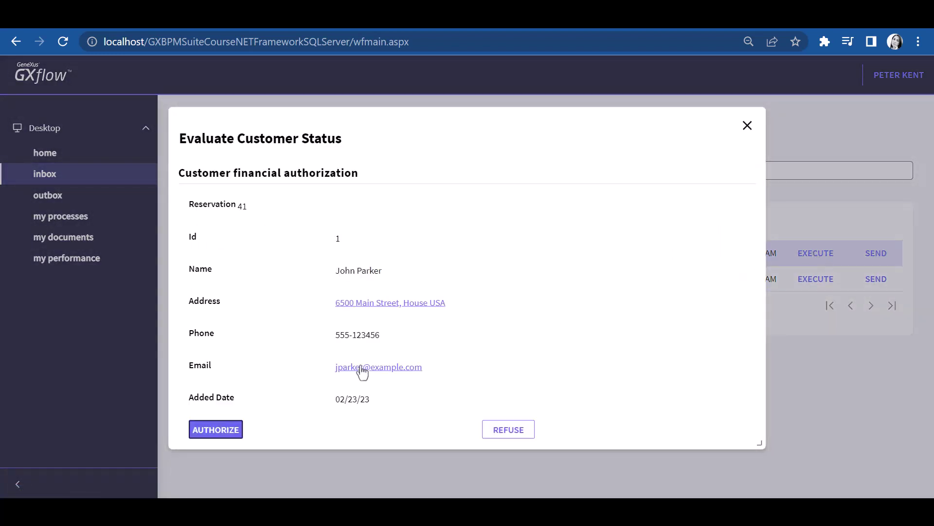
{"action": "left_click", "coordinate": [223, 430]}
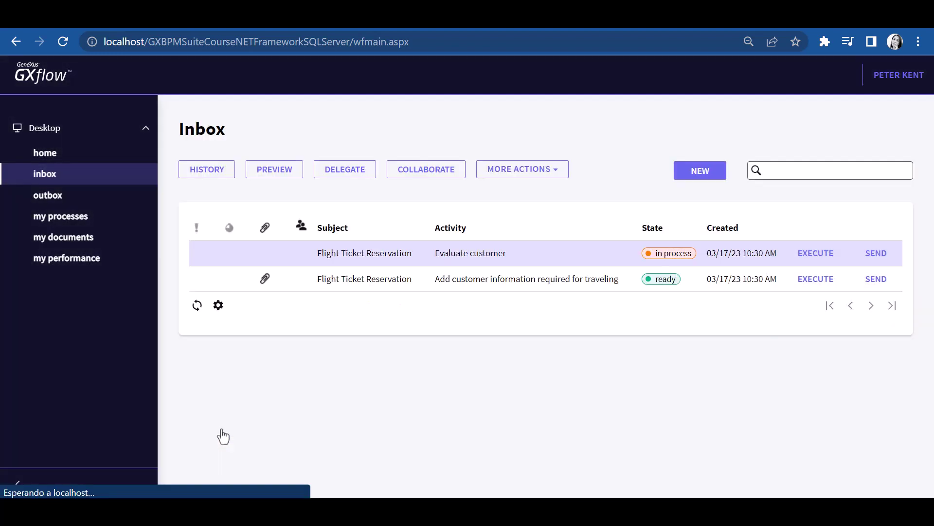
{"action": "left_click", "coordinate": [875, 254]}
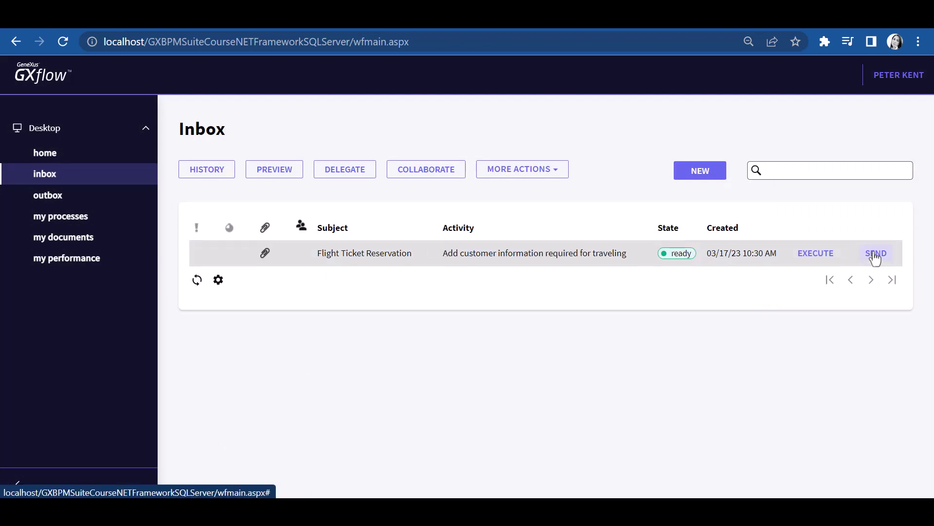